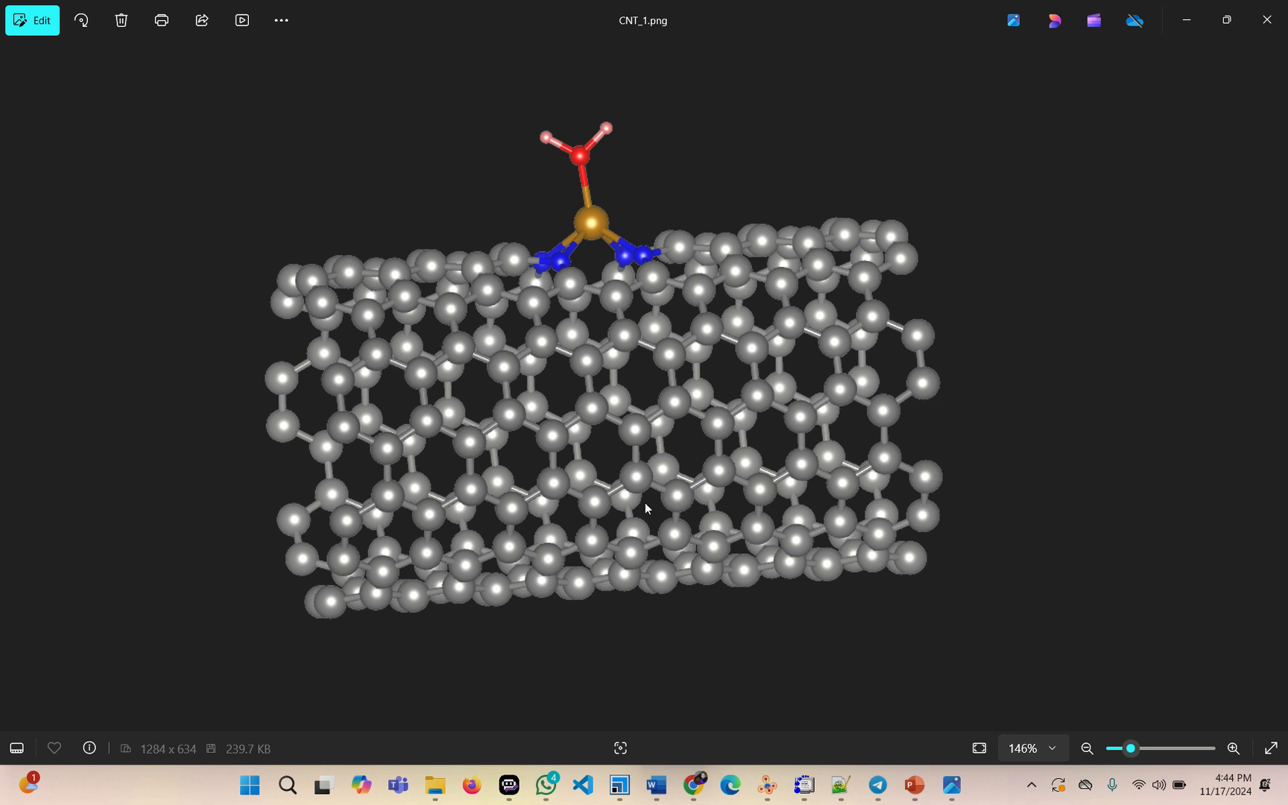
Switch to Materials Studio and import the 7_7 nanotube structure from the nanotubes folder of the Structures library
mouse_move(619, 784)
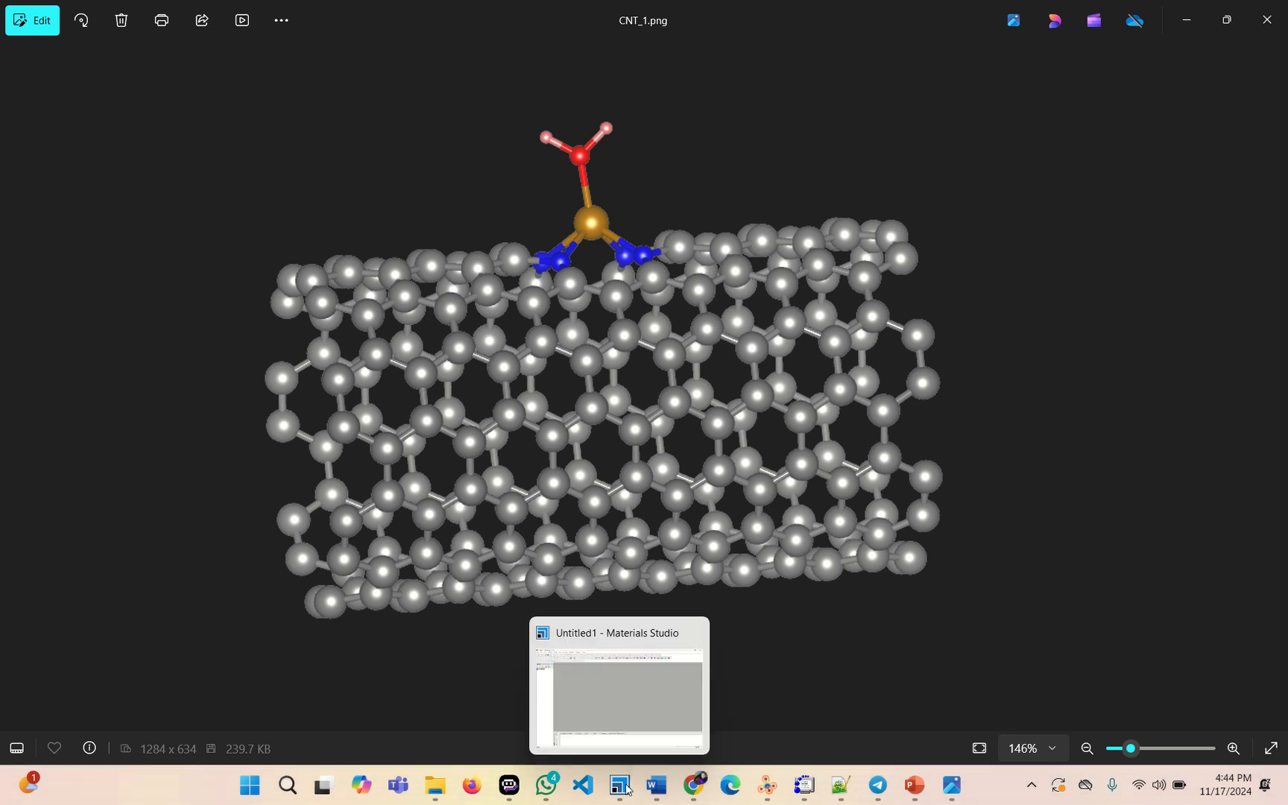
left_click(622, 714)
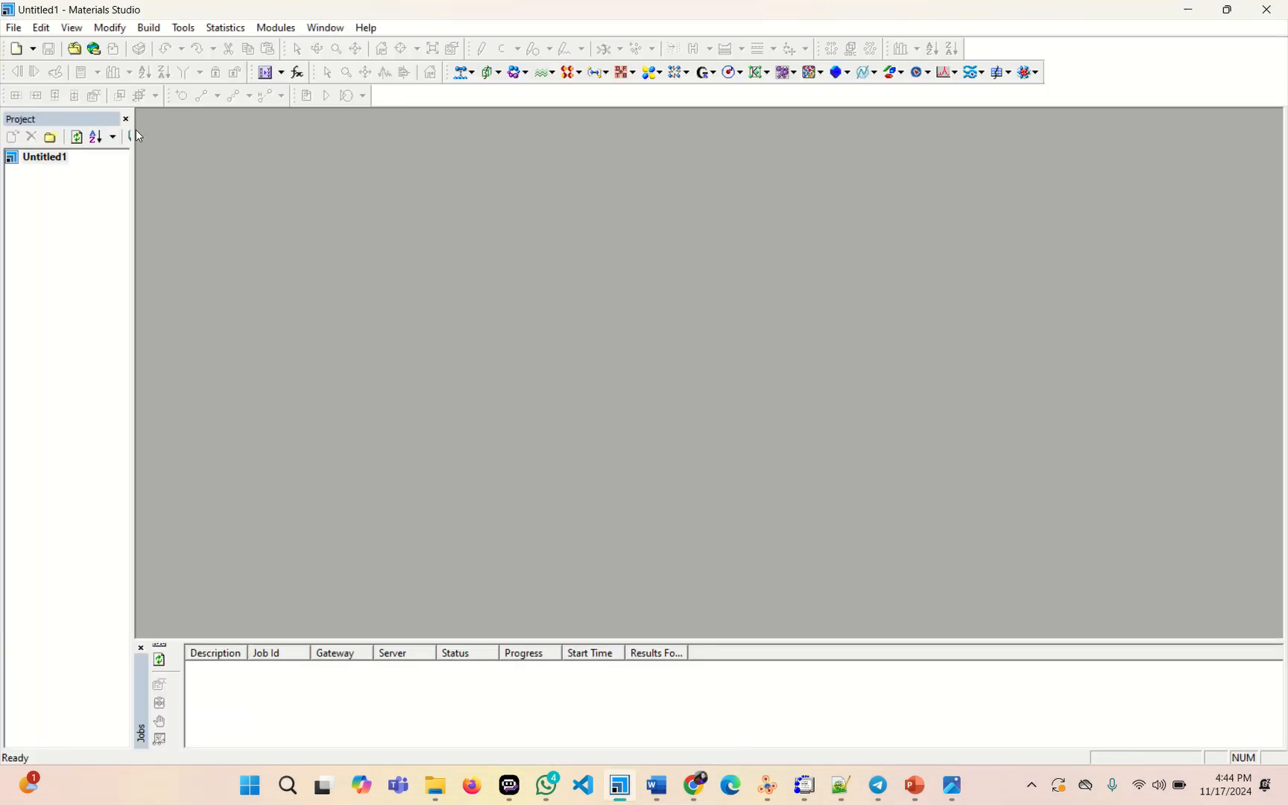
left_click(14, 28)
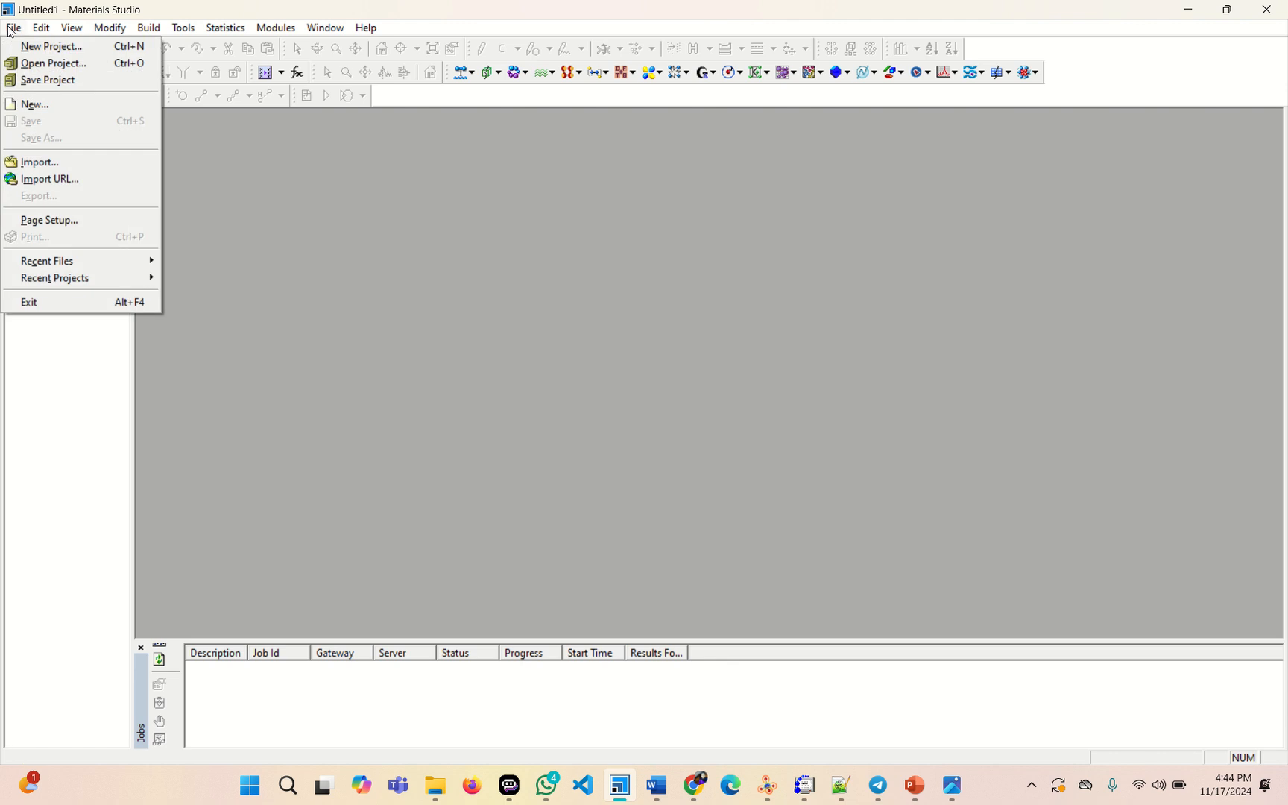
left_click(17, 161)
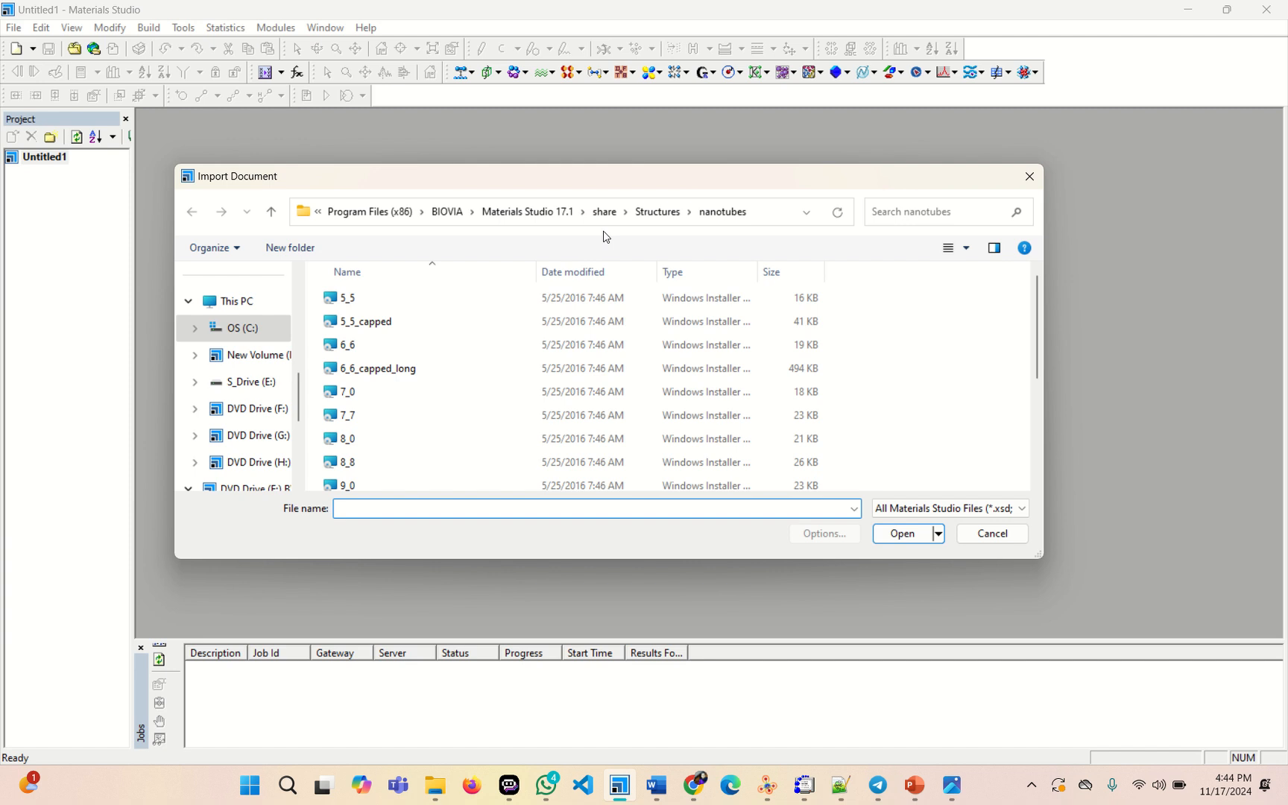
left_click(655, 213)
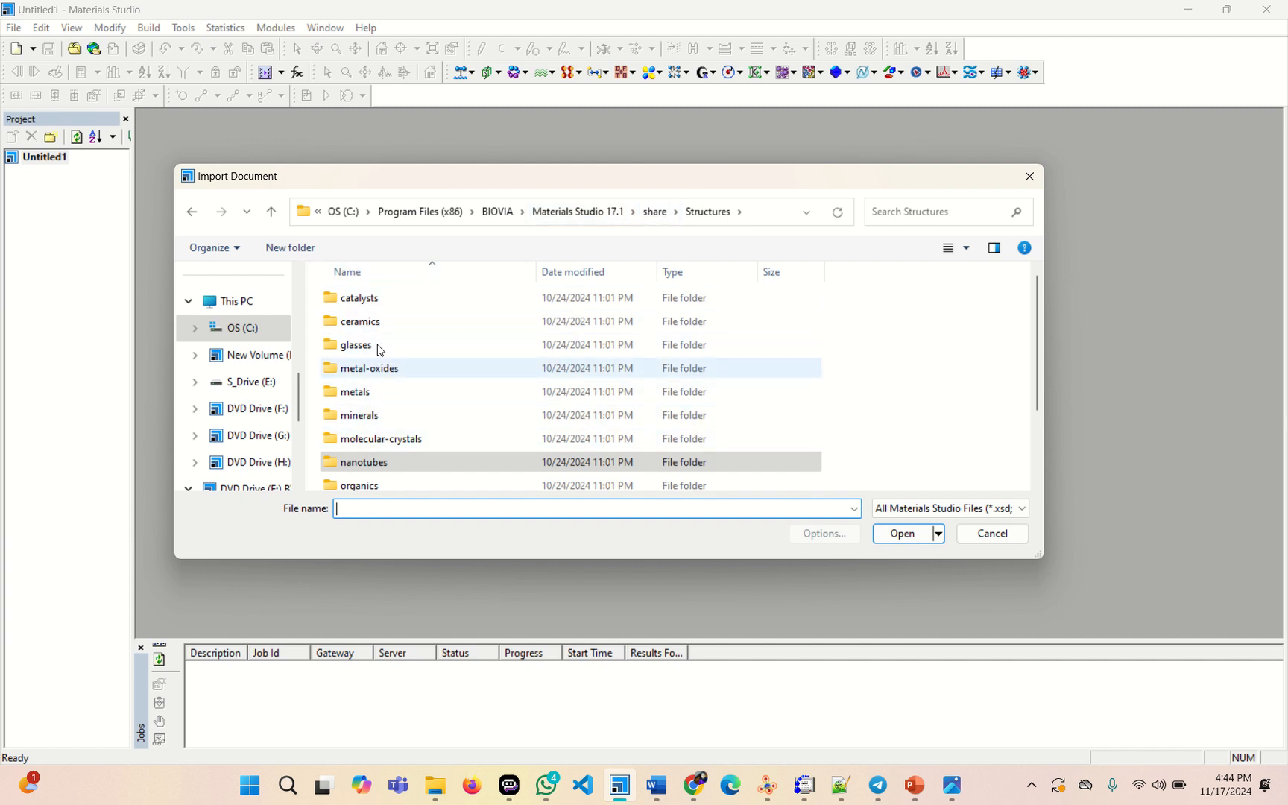
double_click(350, 465)
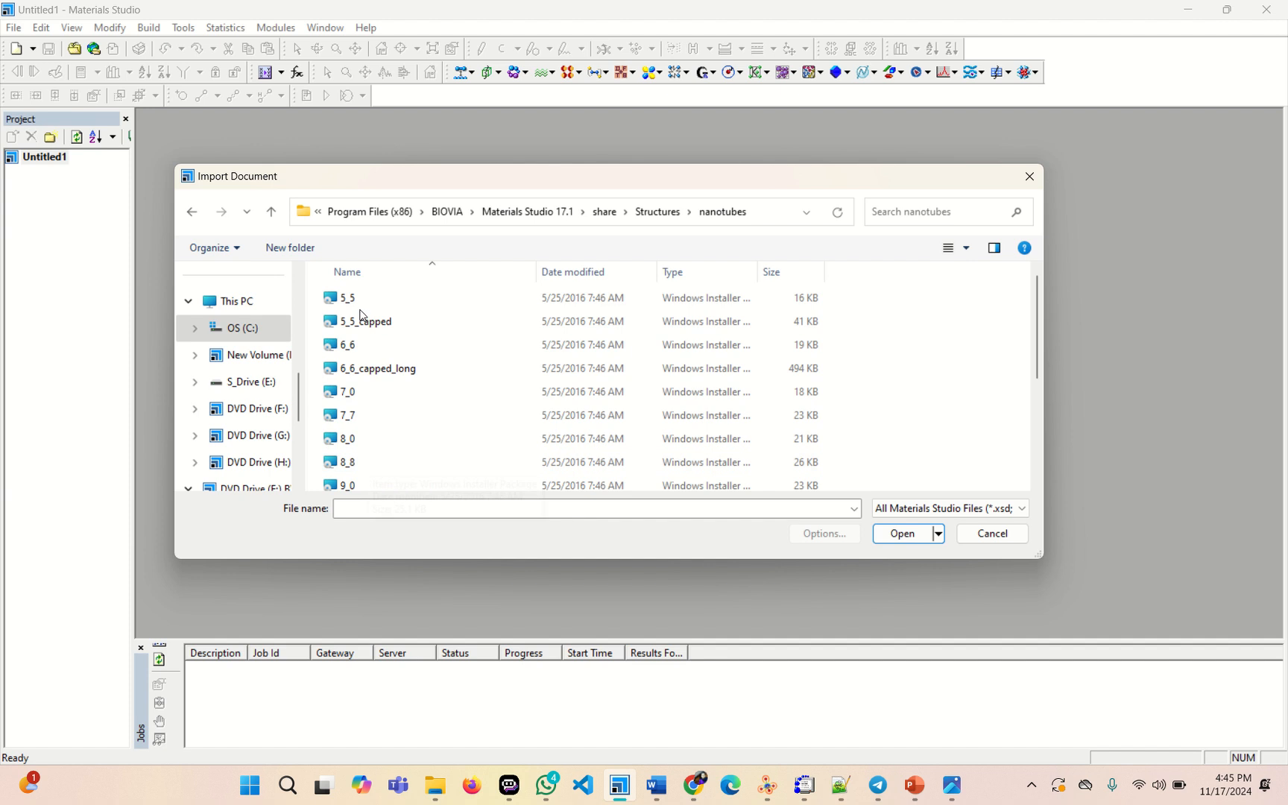
double_click(348, 416)
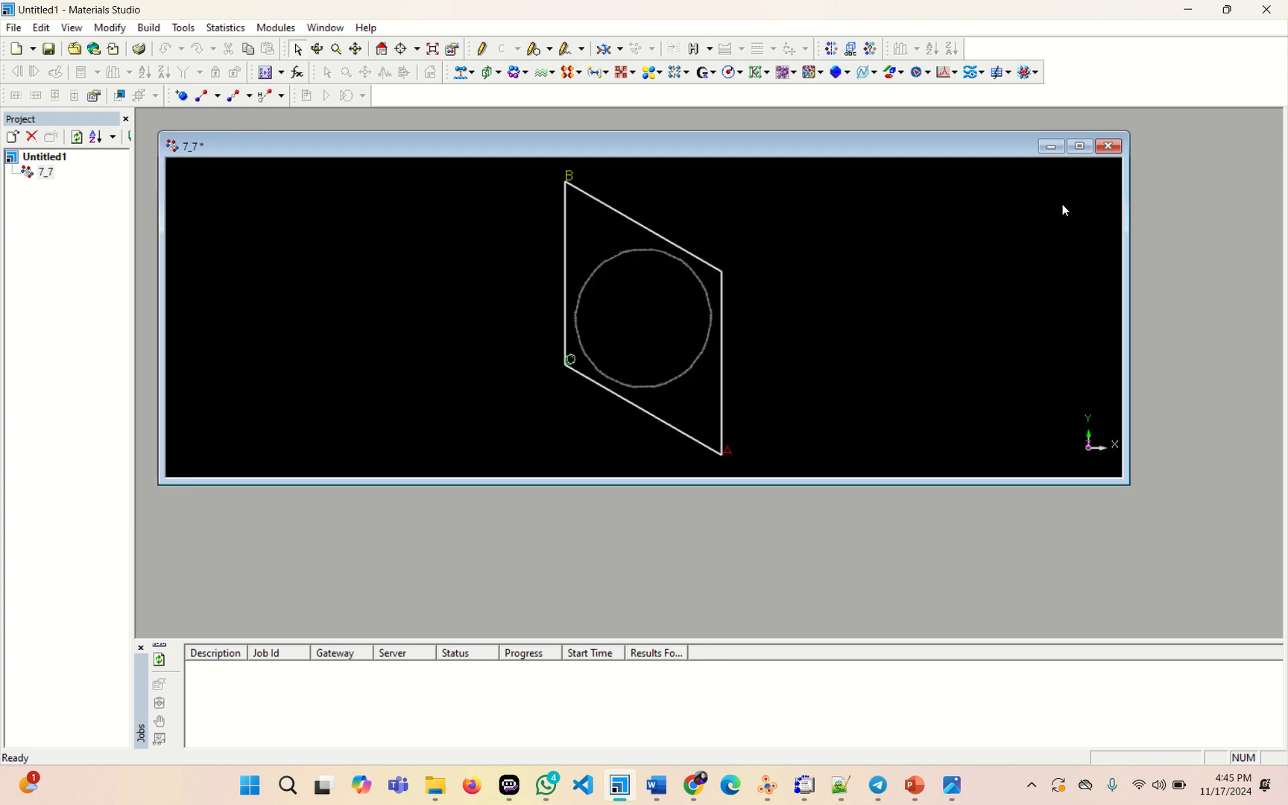
Maximize the 7_7 structure window and display the atoms as ball and stick with stick radius 0.1 and ball radius 0.5
left_click(1080, 145)
left_click_drag(741, 302, 806, 313)
left_click_drag(463, 149, 295, 107)
left_click(319, 48)
left_click_drag(581, 151, 619, 436)
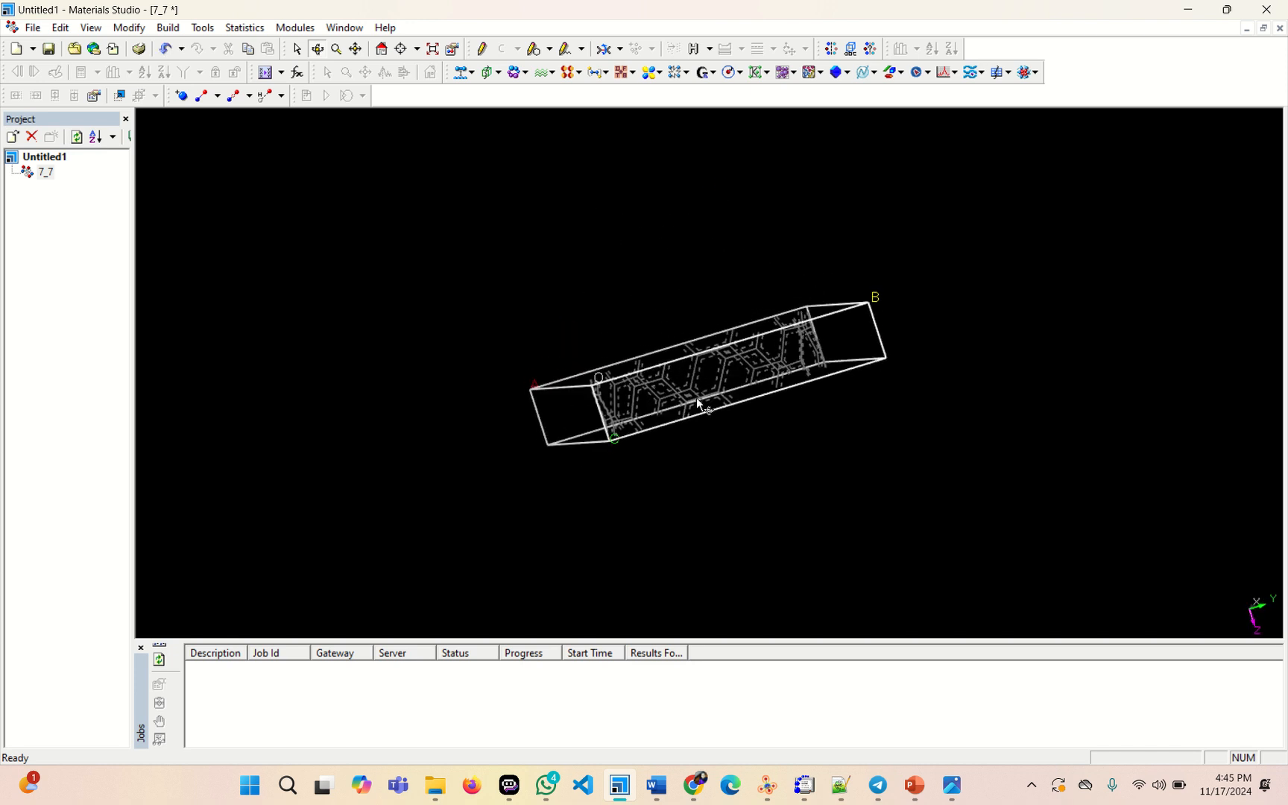
right_click(442, 387)
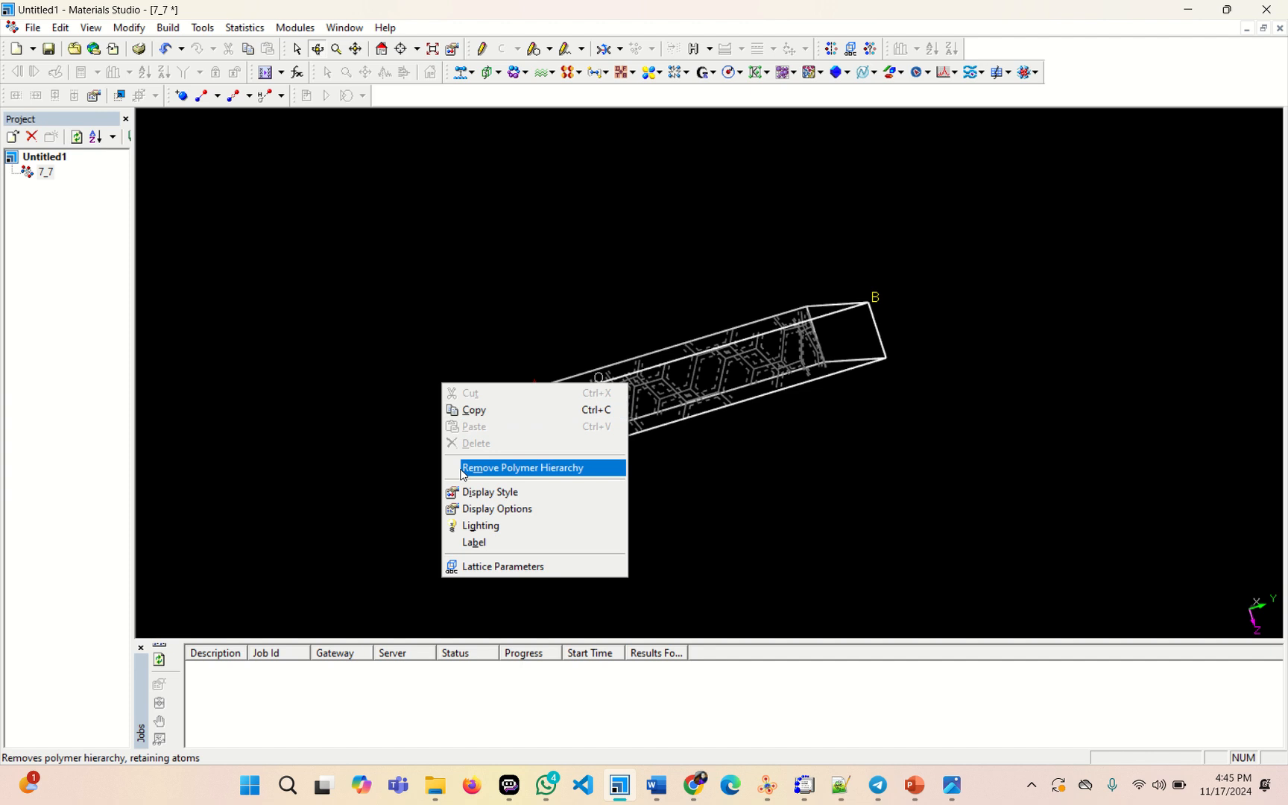
left_click(472, 494)
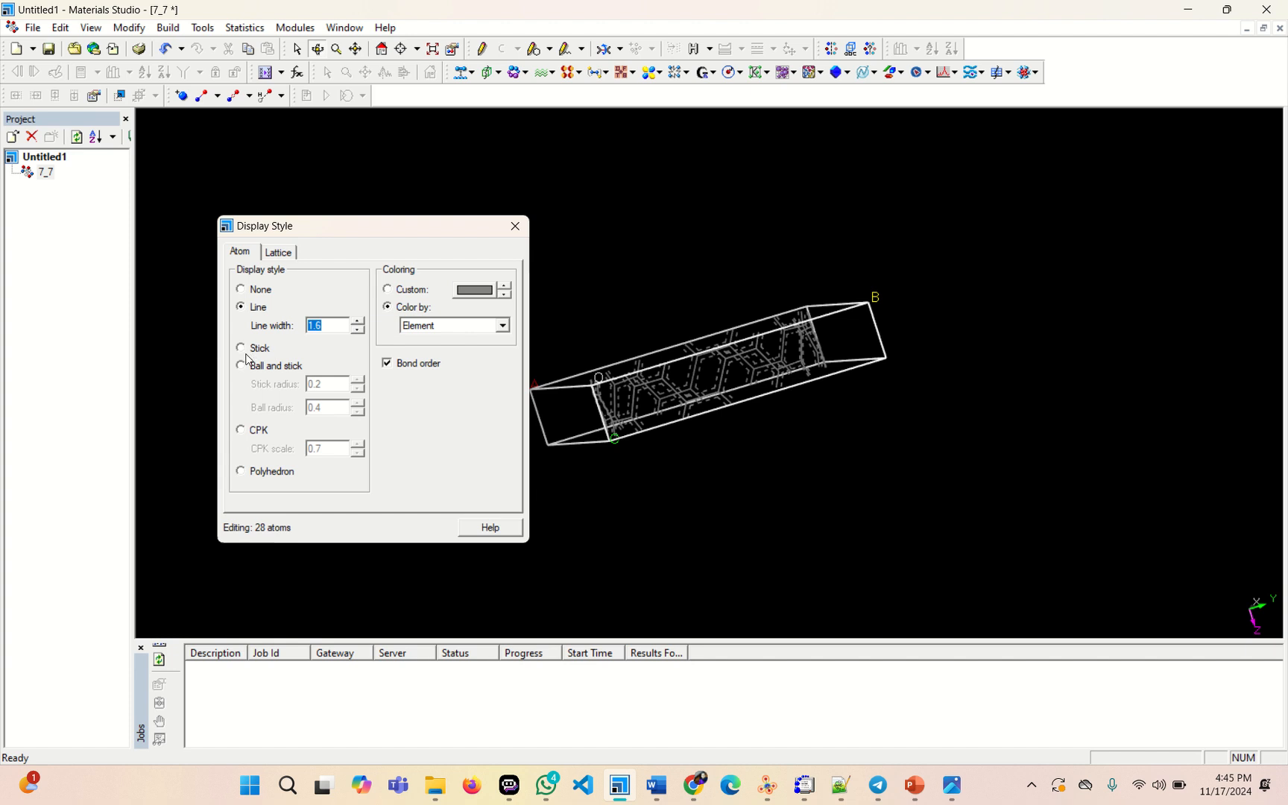
left_click(241, 366)
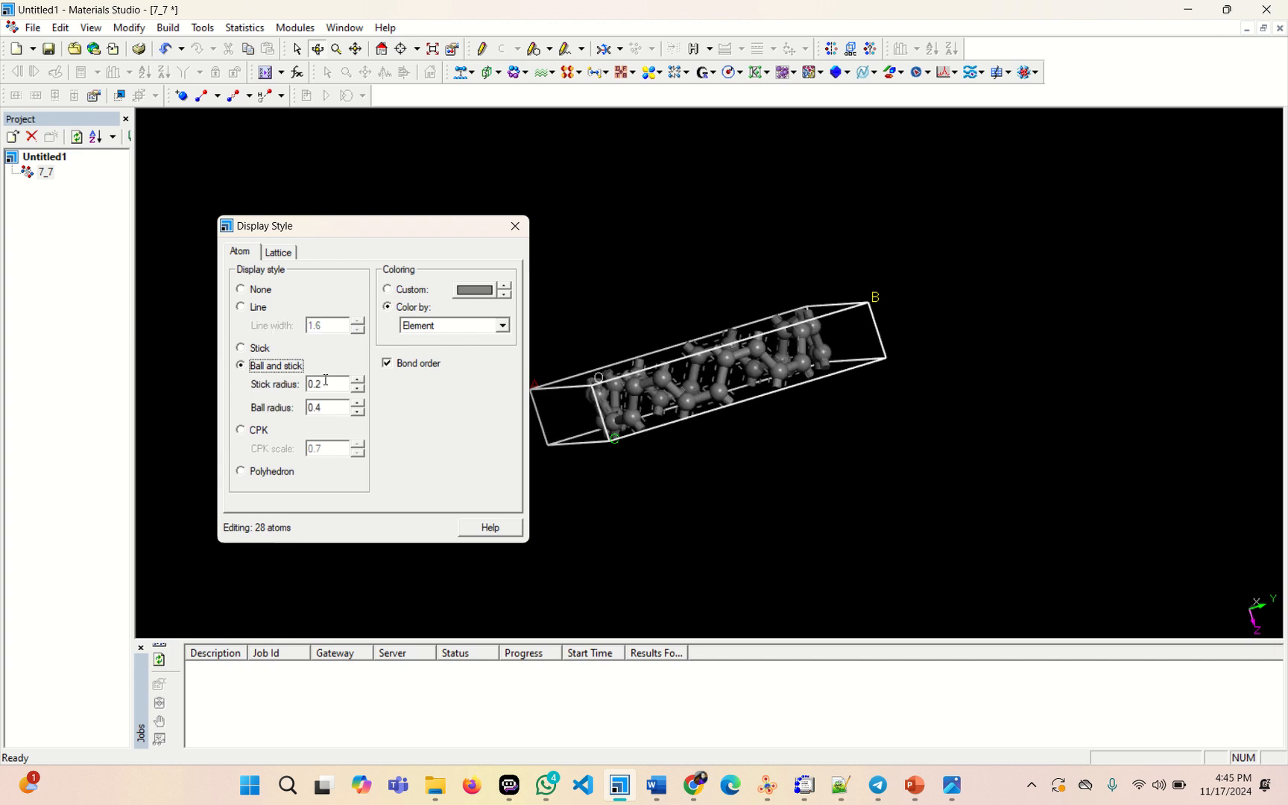
left_click(329, 385)
type("1")
left_click(332, 407)
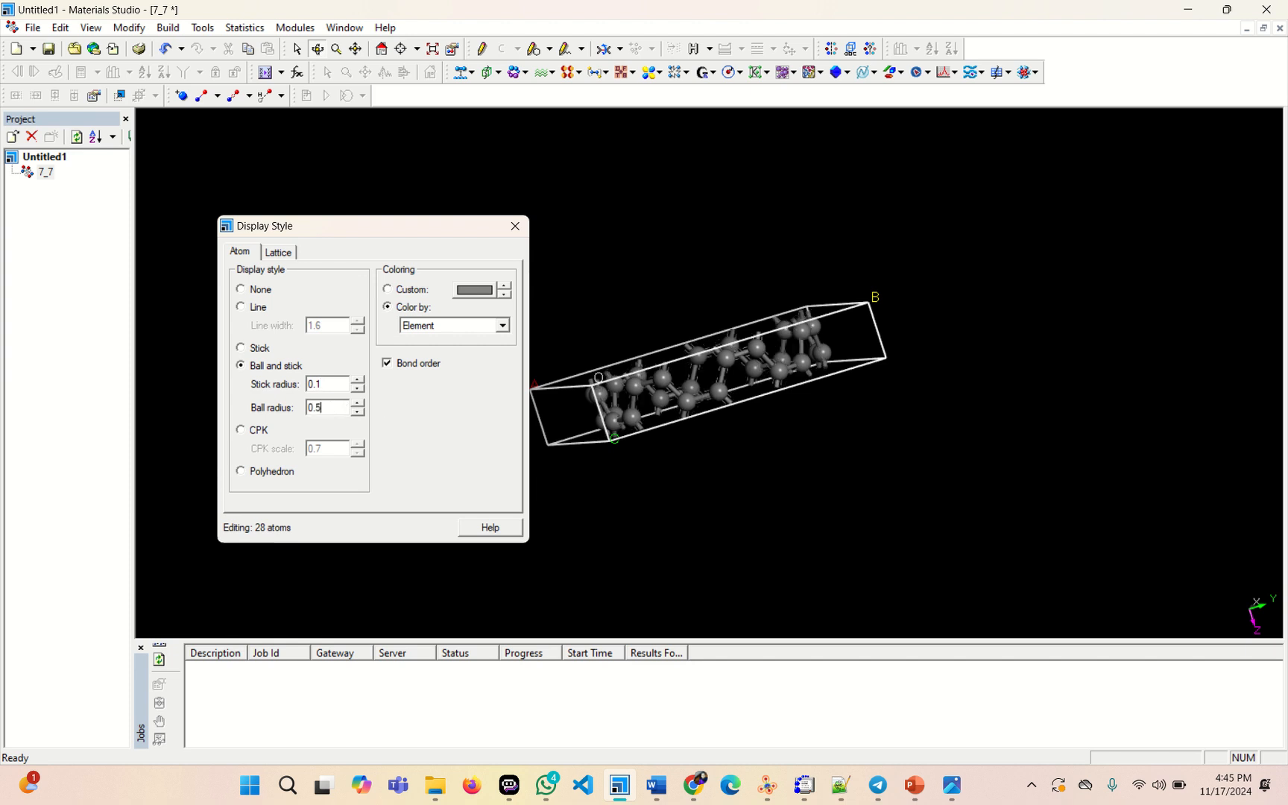
left_click(515, 226)
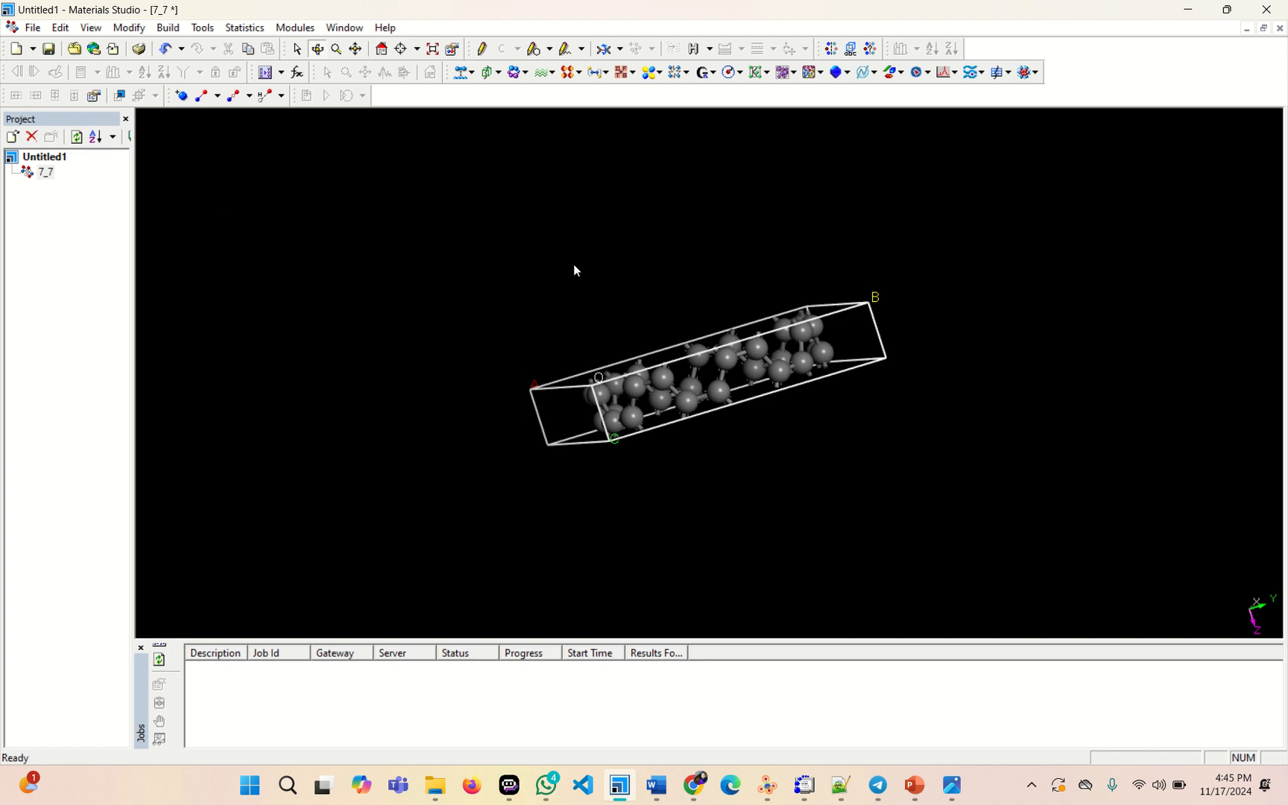
Extend the lattice display range along C to a maximum of 7.00 to lengthen the displayed nanotube
left_click_drag(639, 376, 760, 341)
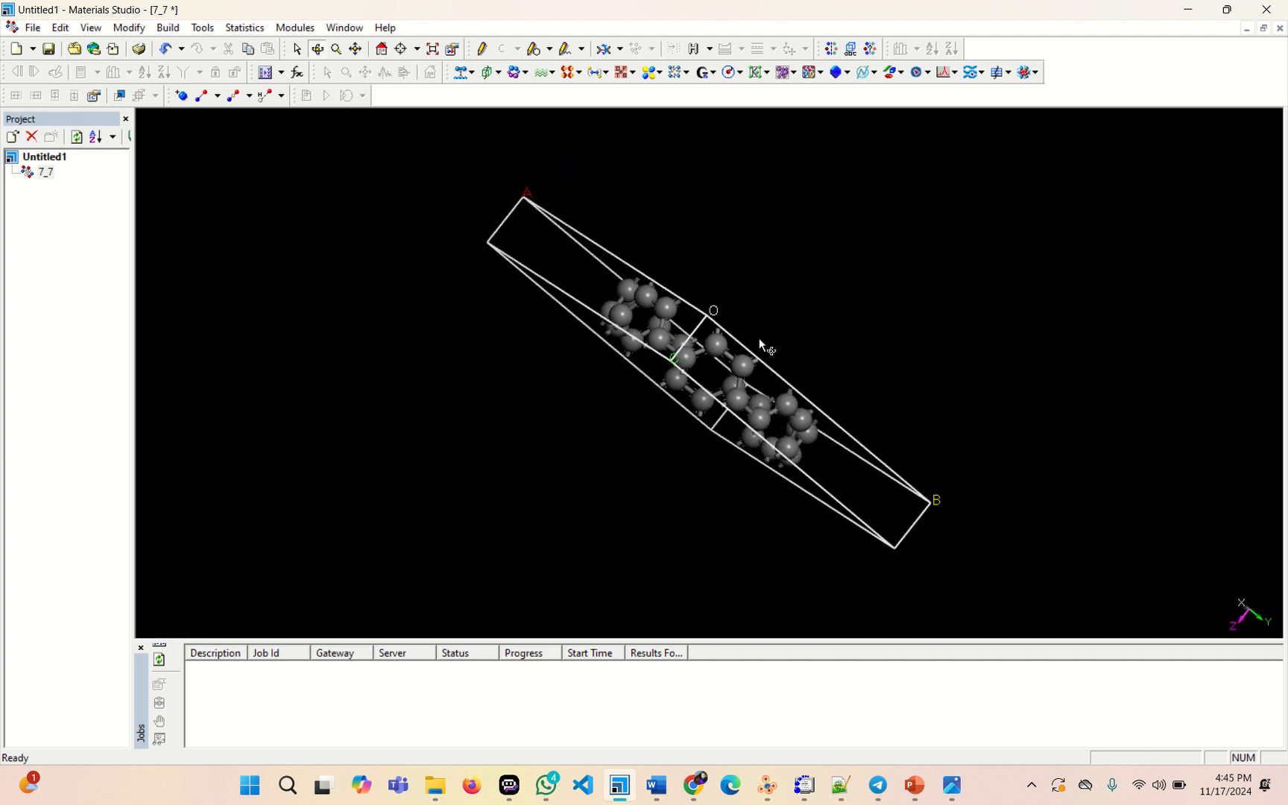
left_click_drag(564, 230, 699, 184)
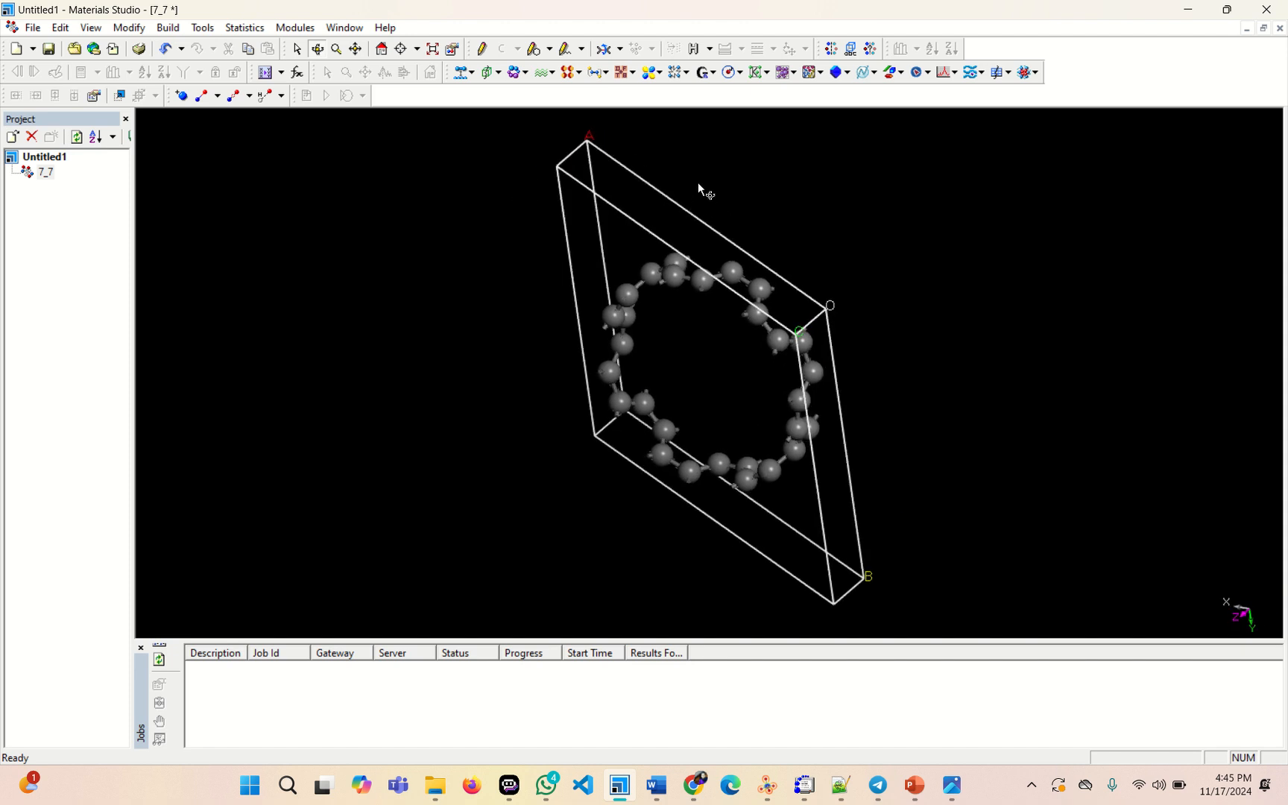
left_click_drag(787, 489, 699, 213)
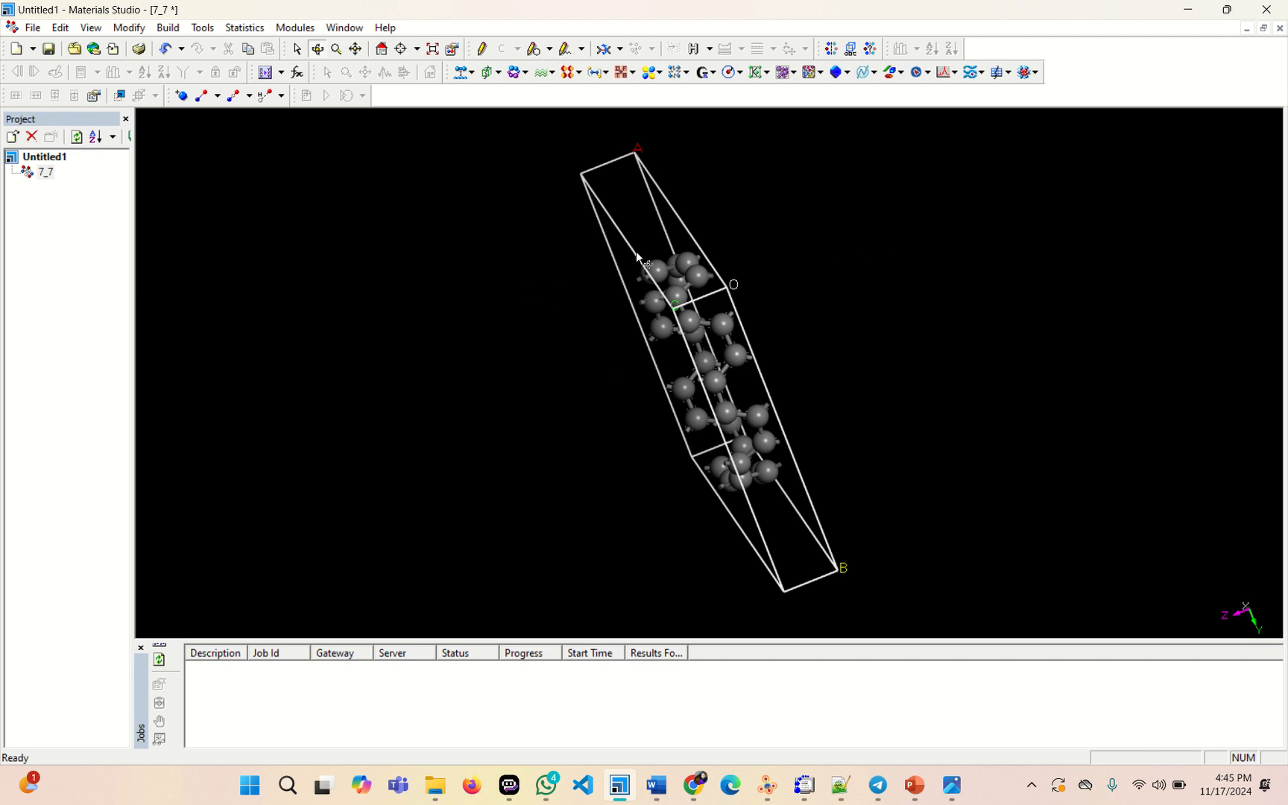
right_click(599, 319)
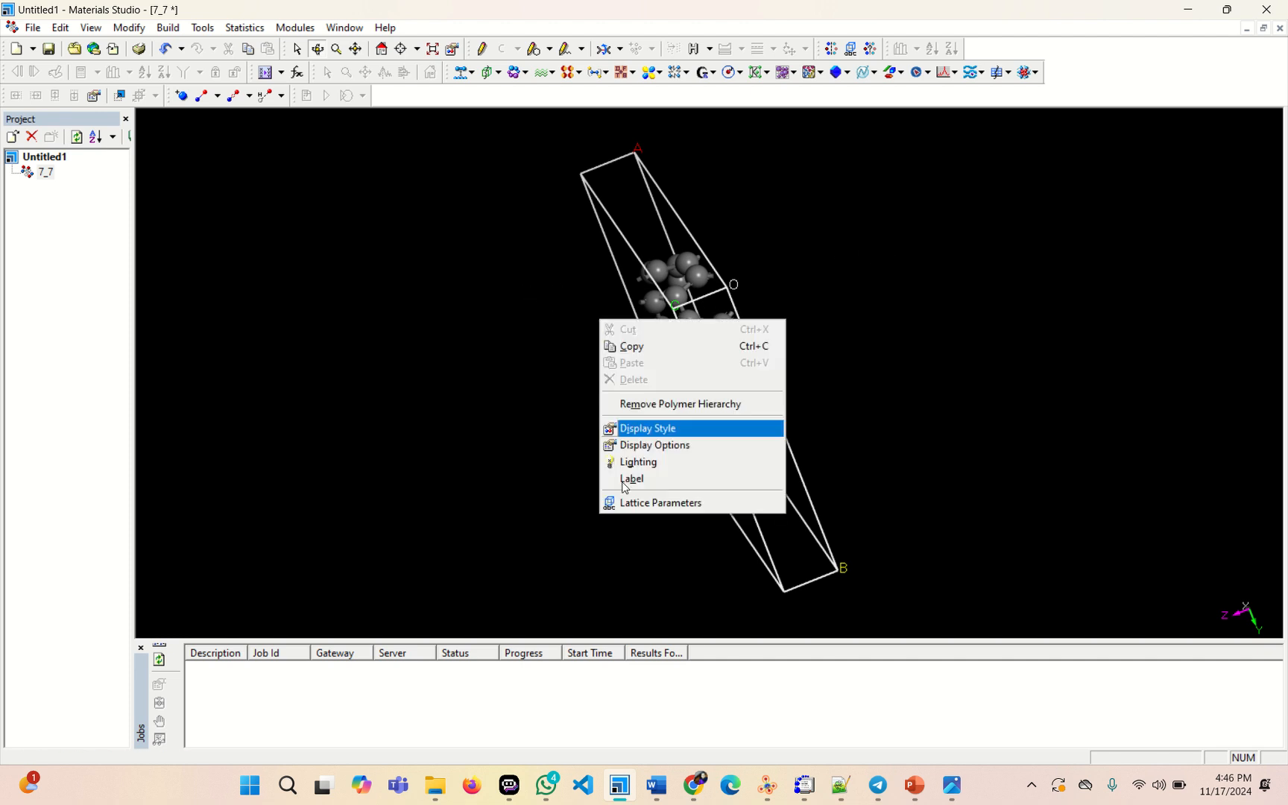
left_click(630, 429)
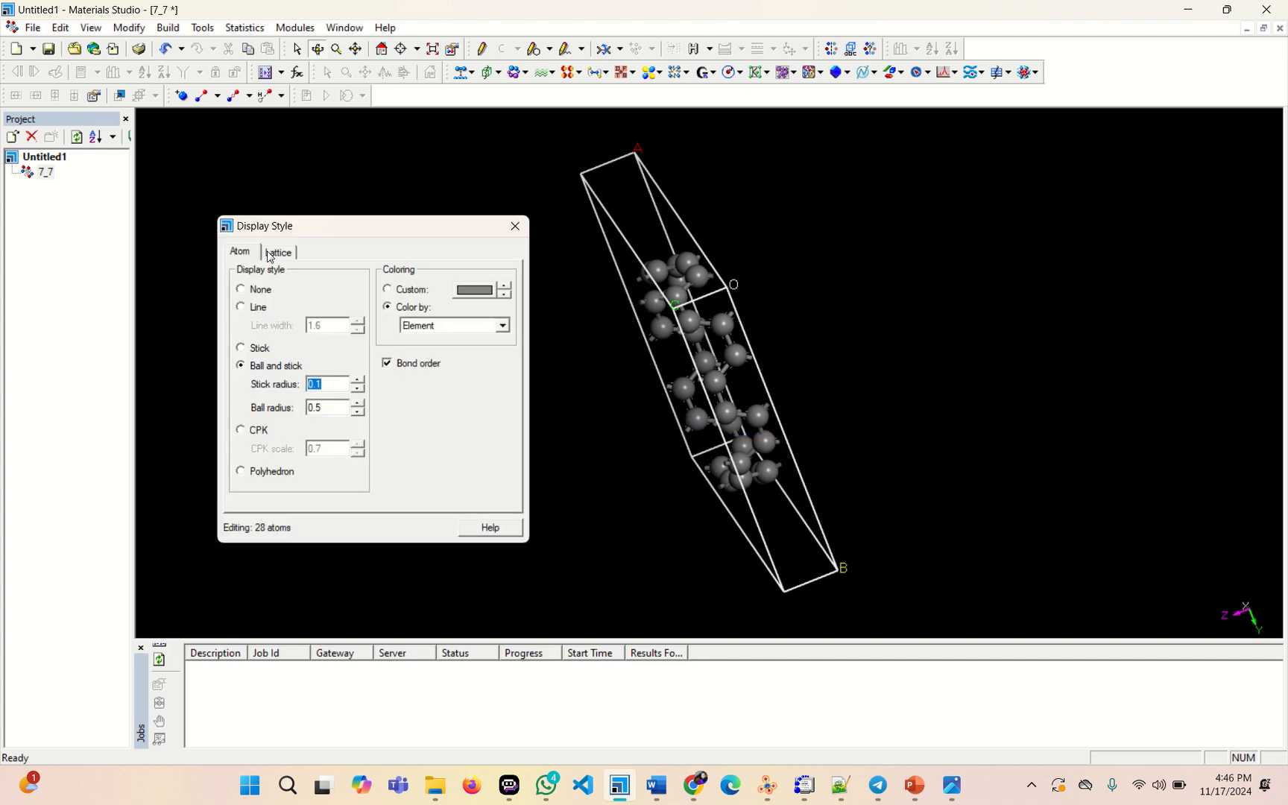
left_click(273, 253)
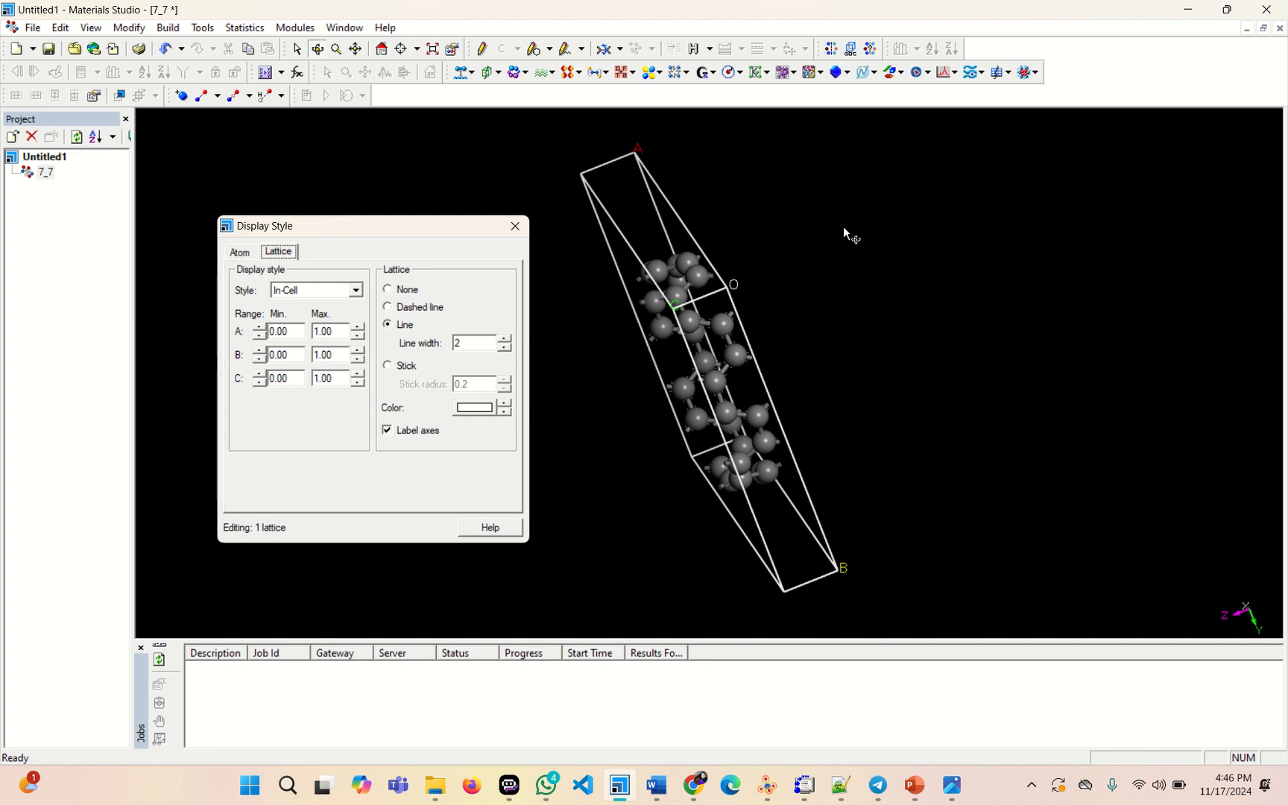
left_click(320, 380)
key("Delete")
type("7")
left_click(514, 226)
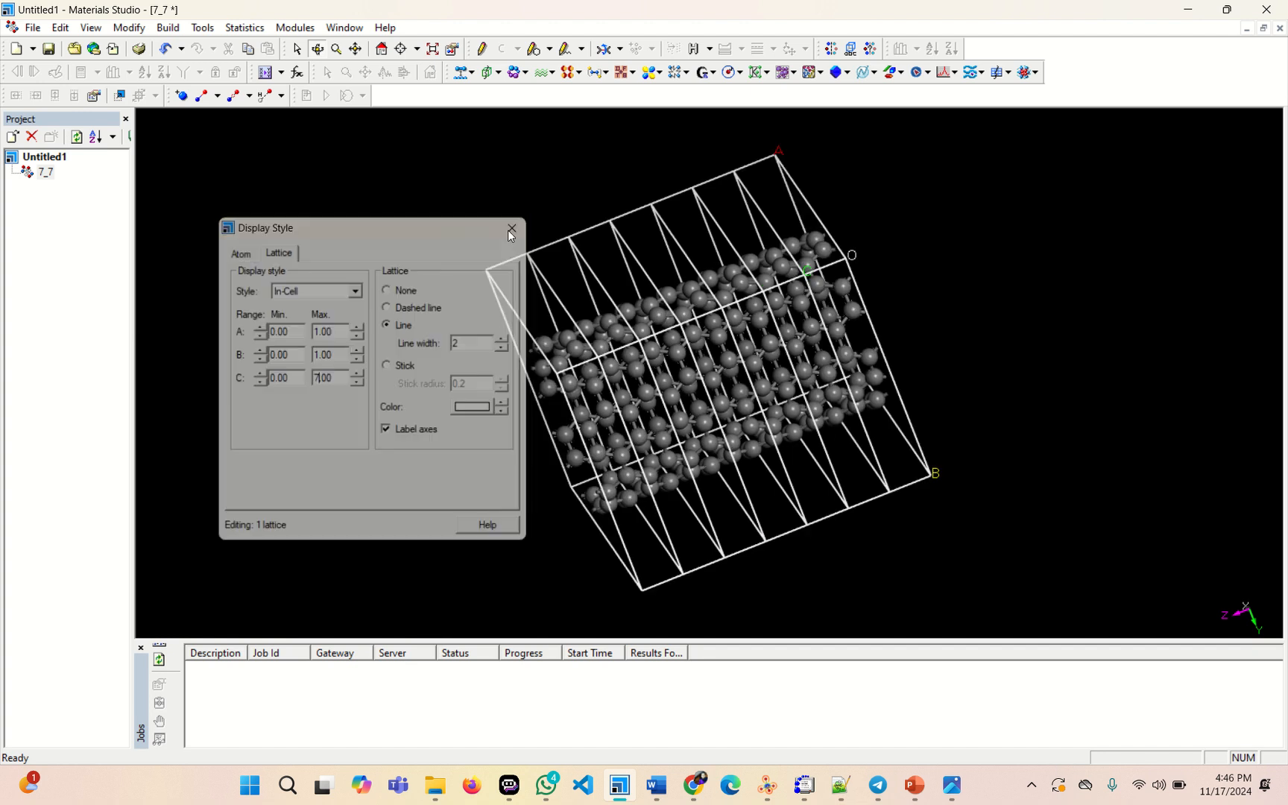
Create a supercell of the nanotube with range A 1, B 1, C 7
left_click_drag(560, 325, 690, 289)
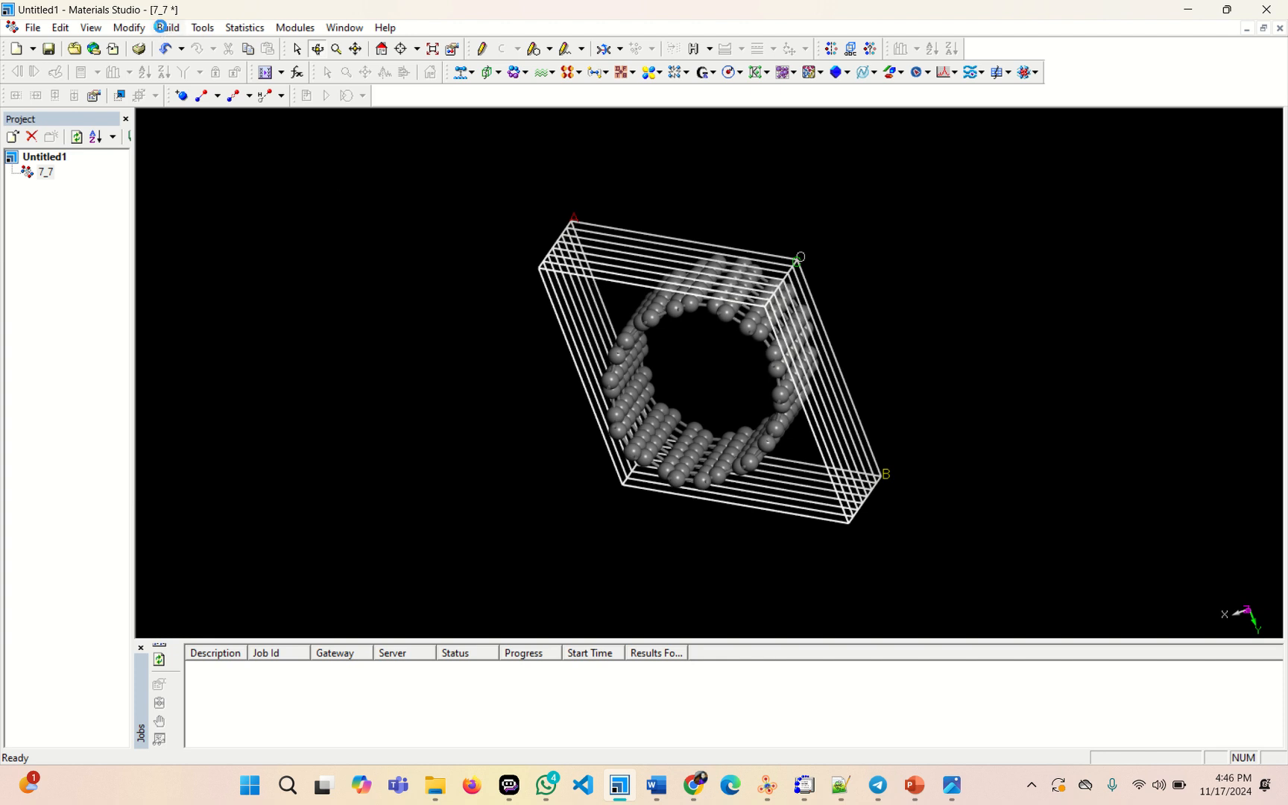
left_click(164, 28)
mouse_move(173, 196)
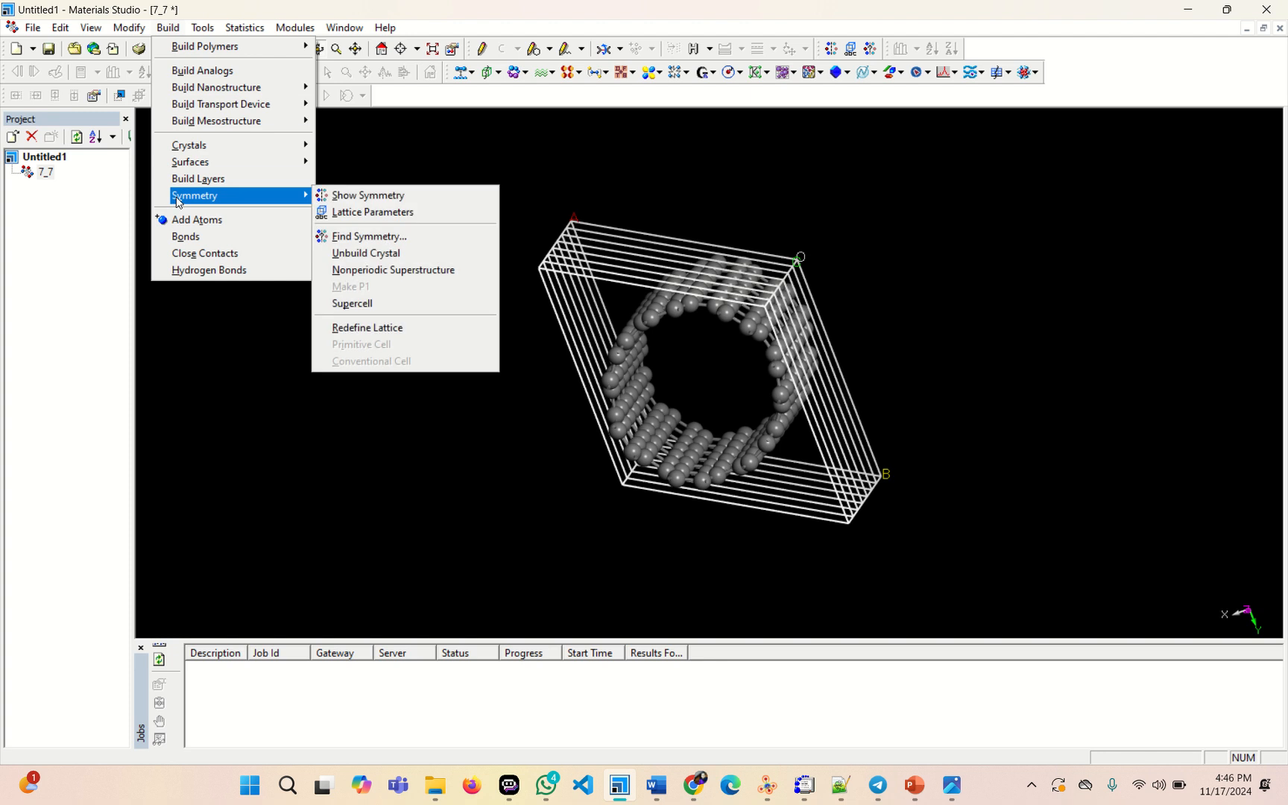
left_click(351, 303)
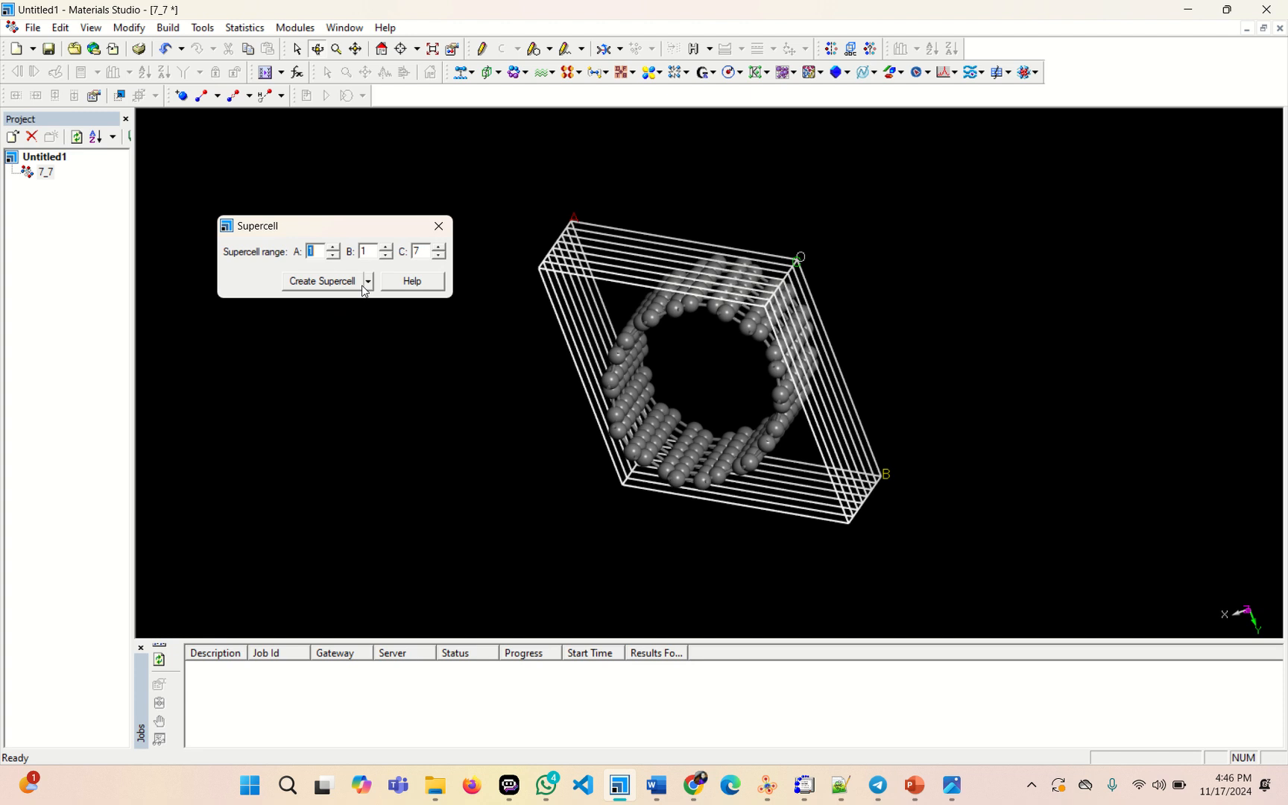
left_click(290, 281)
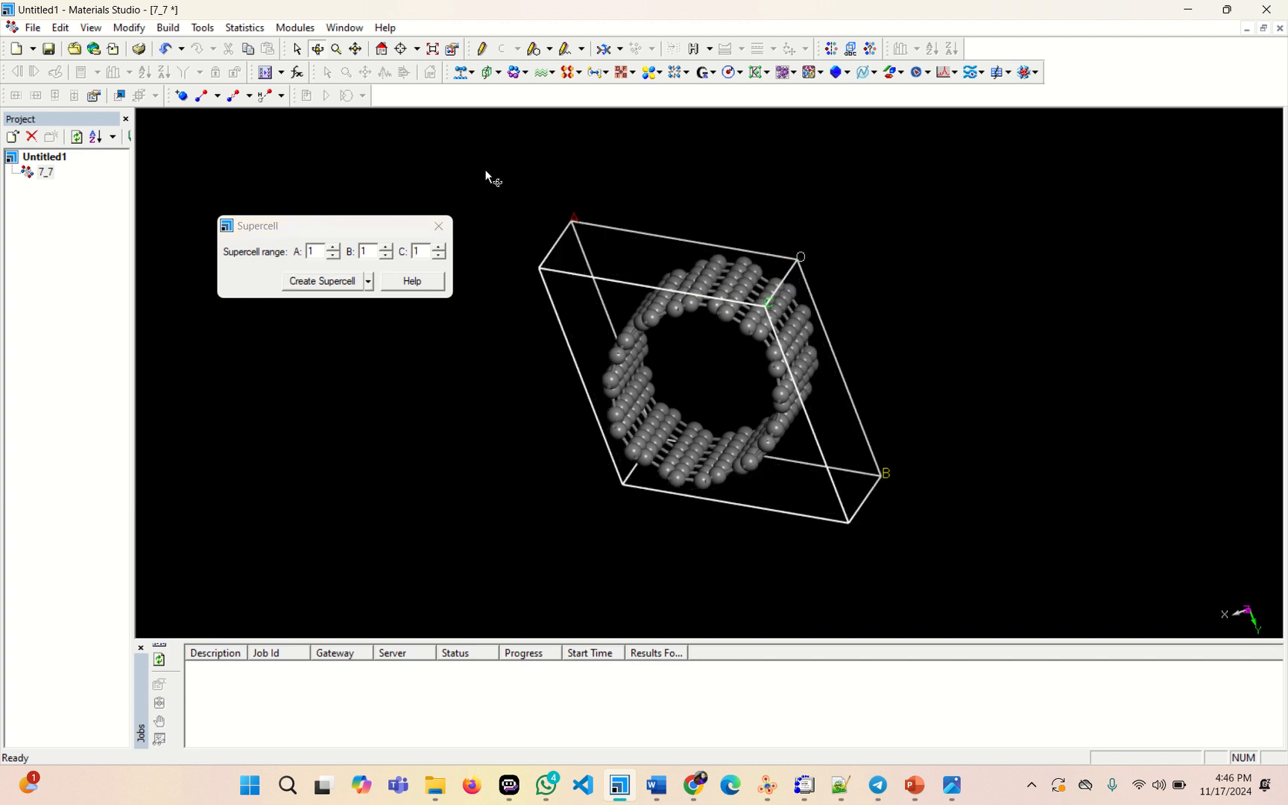
left_click(438, 225)
Rebuild the crystal with lattice length a set to 22.522208 Å to add empty space around the nanotube
left_click_drag(704, 382, 665, 328)
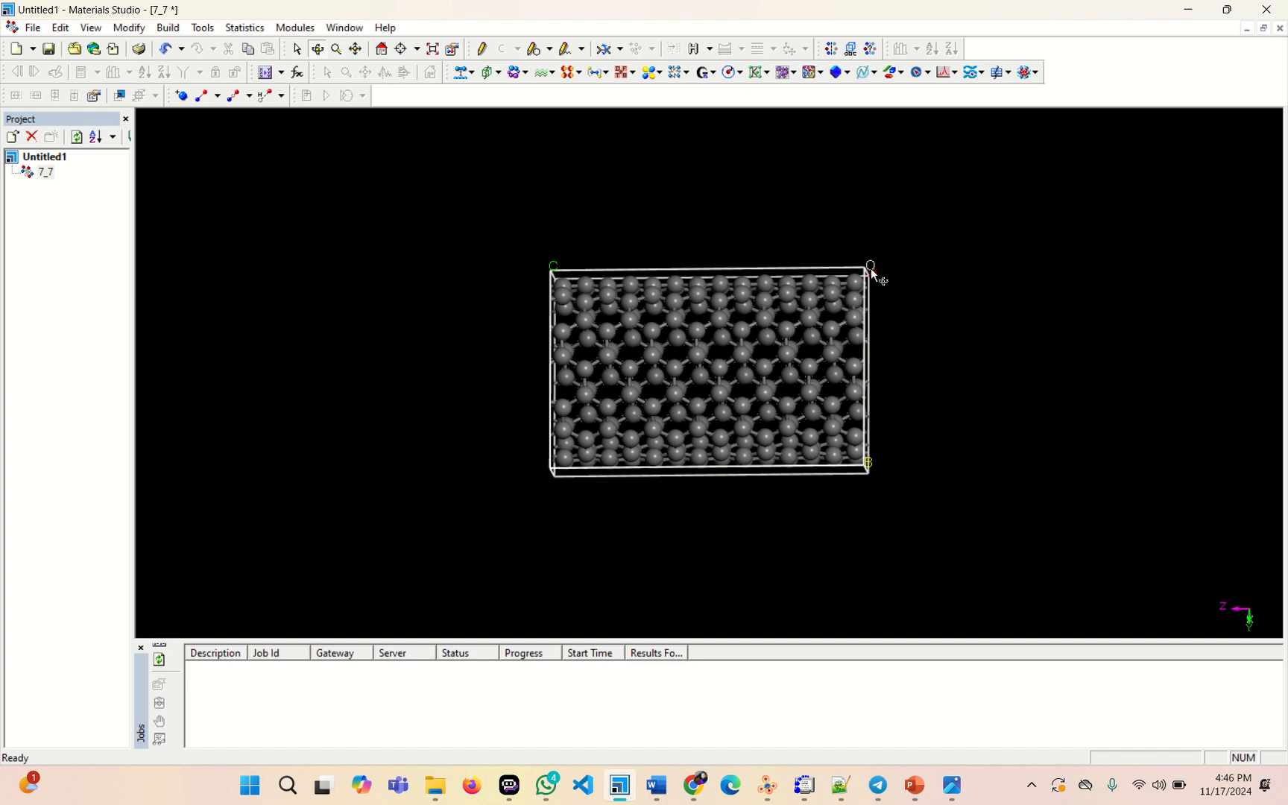
left_click_drag(870, 268, 542, 431)
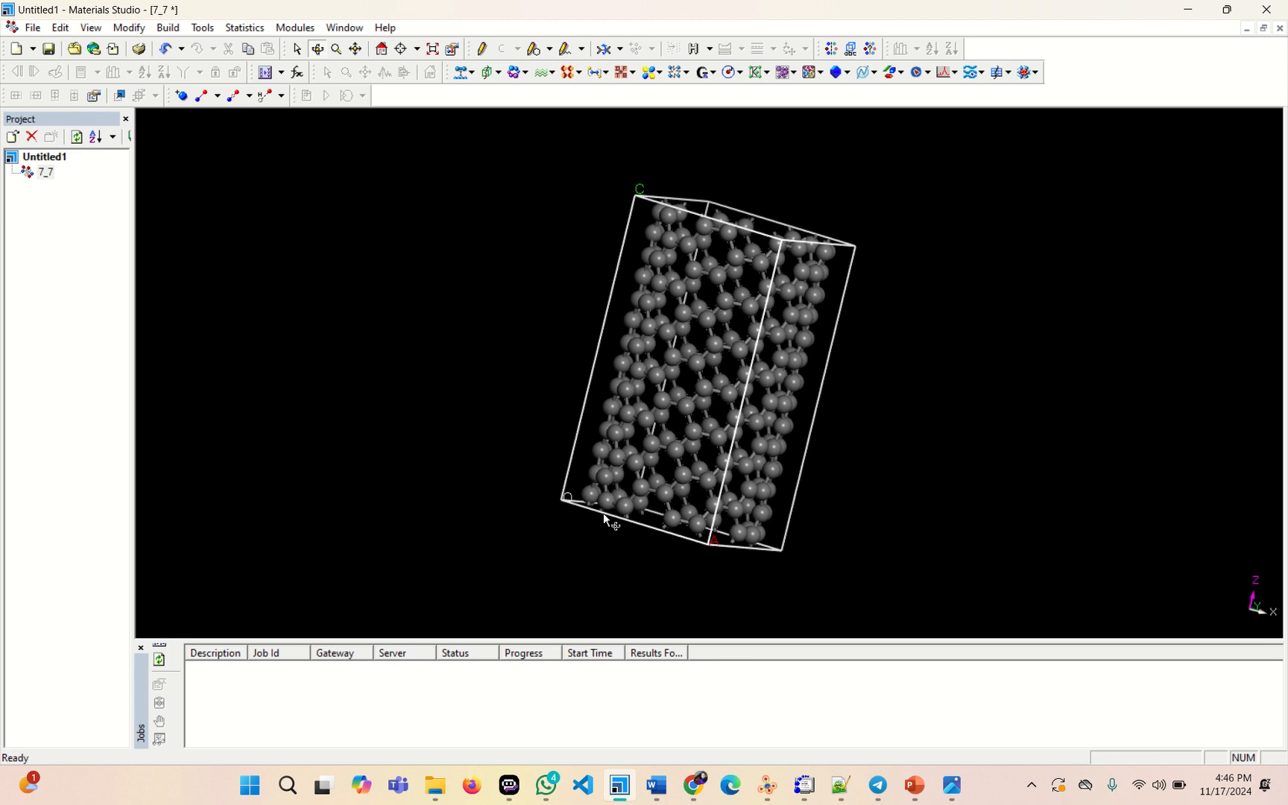
left_click_drag(631, 506, 548, 251)
left_click_drag(635, 376, 661, 192)
left_click_drag(675, 248, 638, 187)
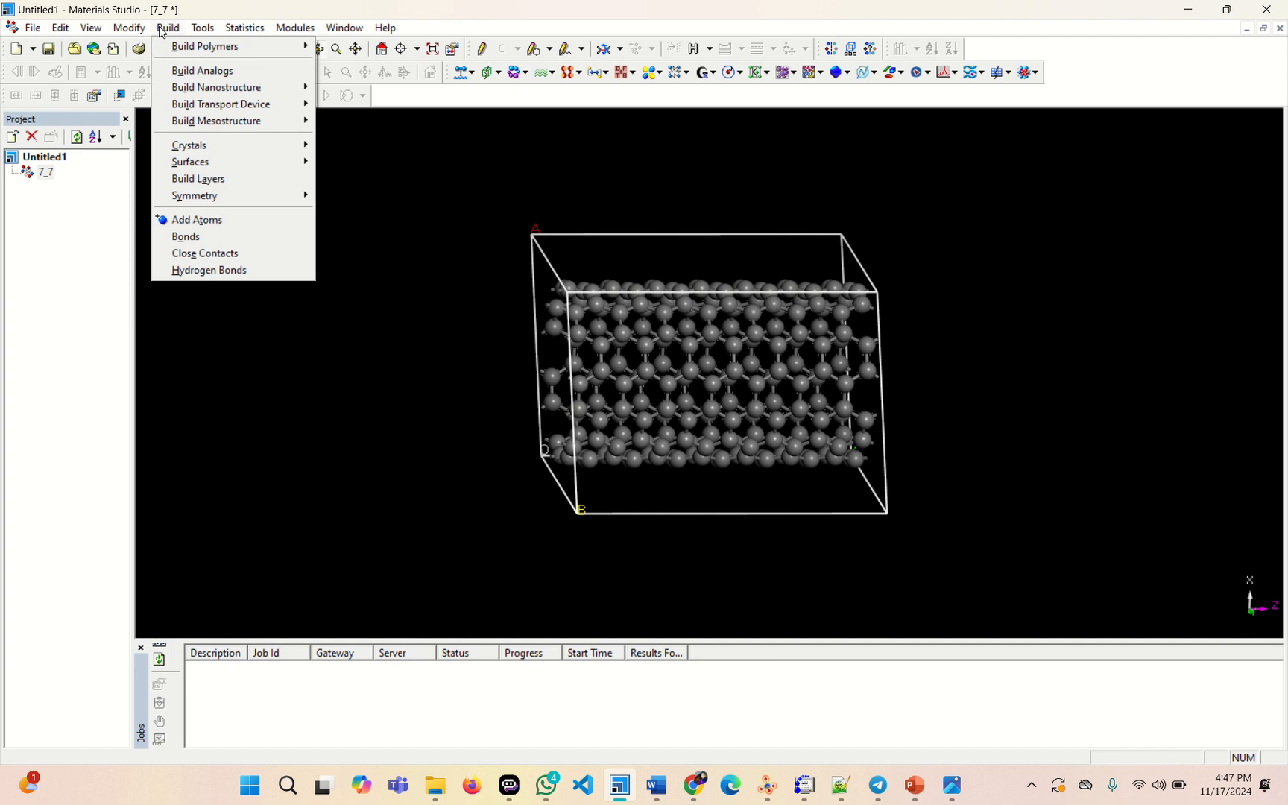
mouse_move(190, 149)
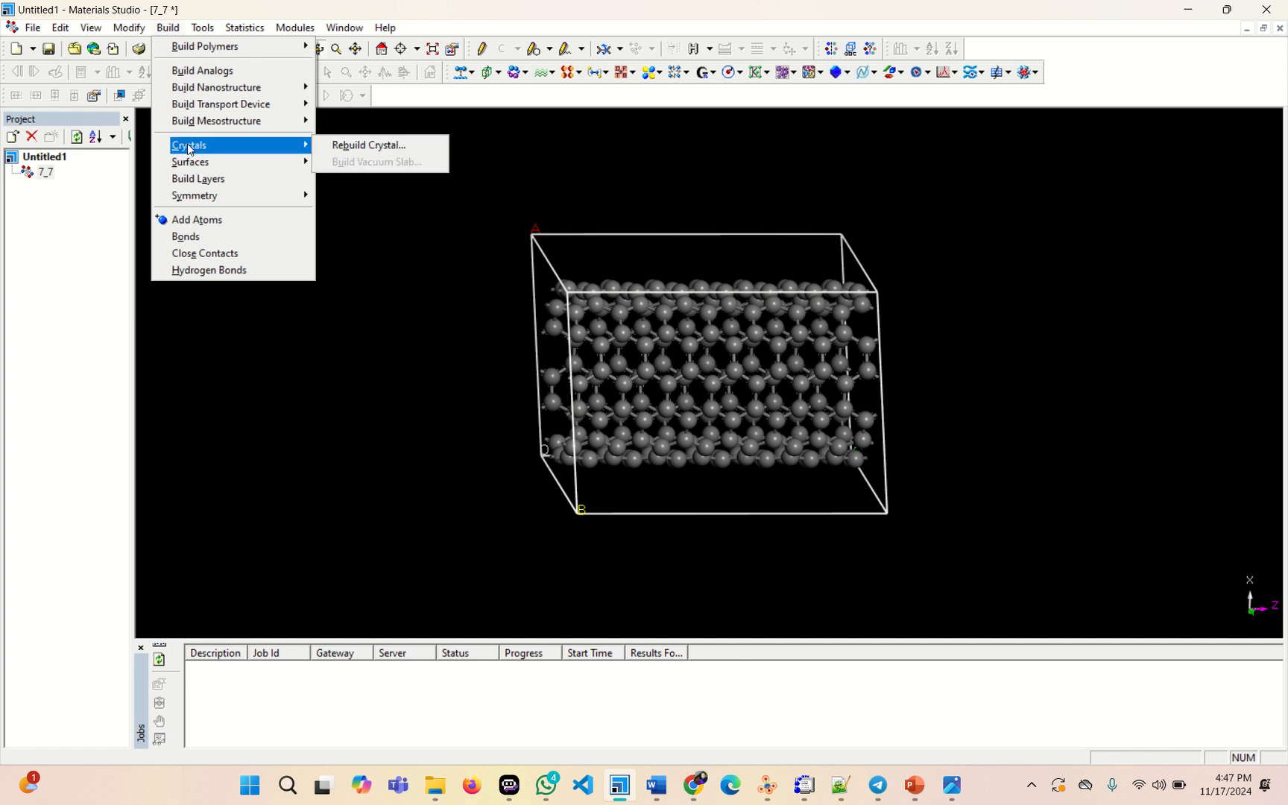
left_click(336, 146)
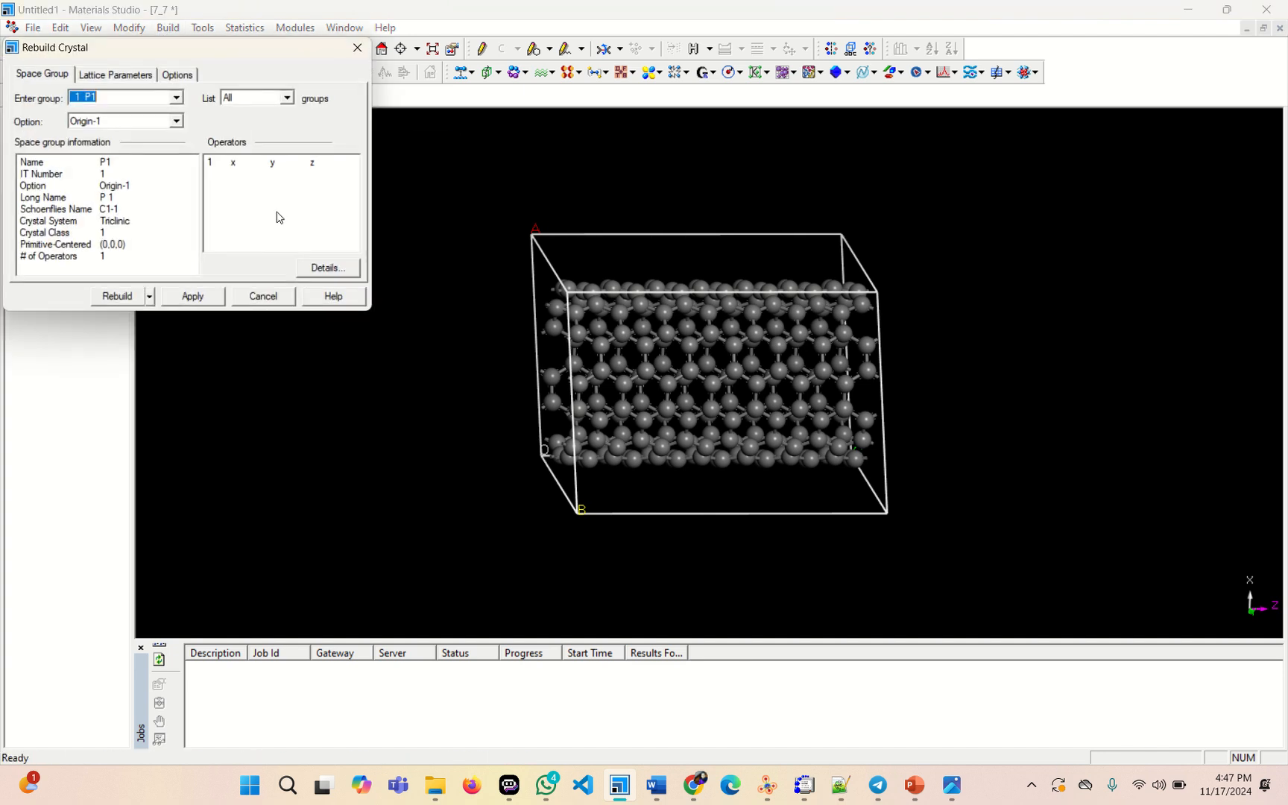
left_click(87, 76)
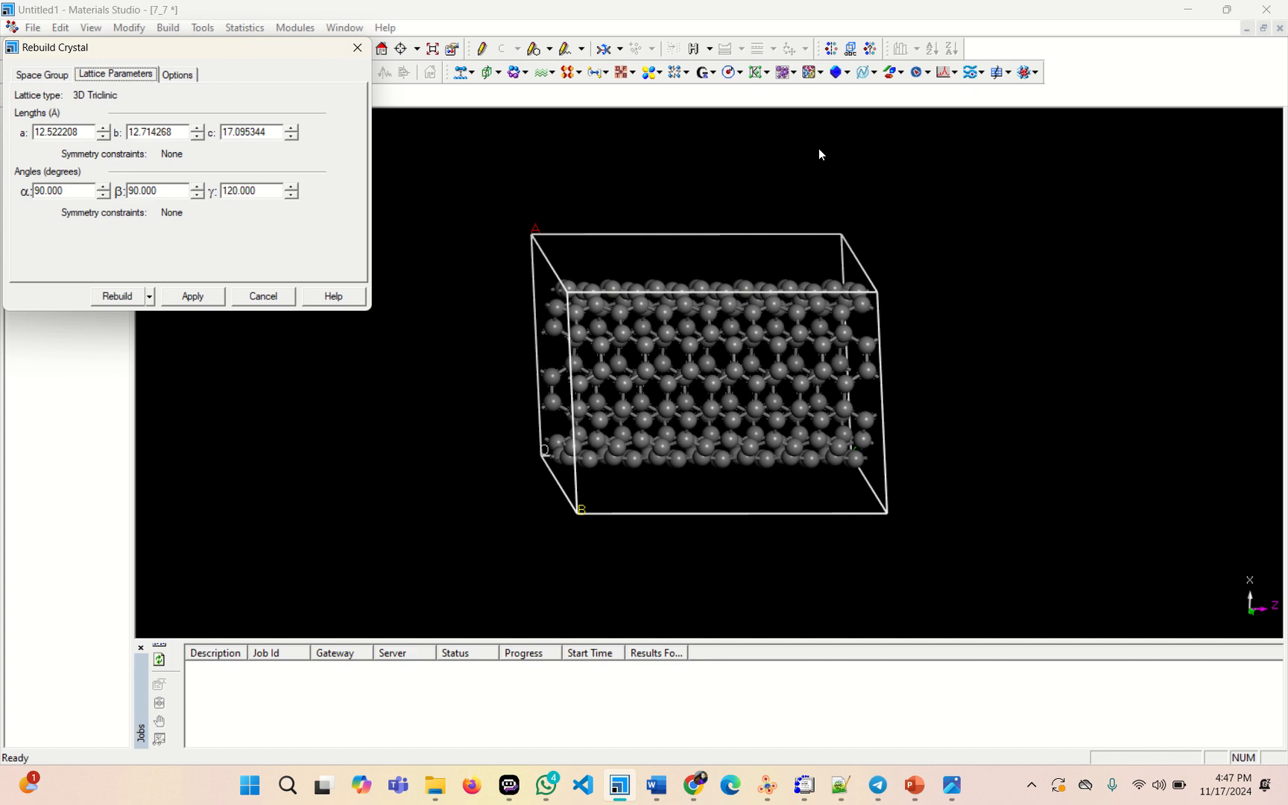
left_click(45, 134)
key("BackSpace")
key("BackSpace")
type("22")
left_click(188, 296)
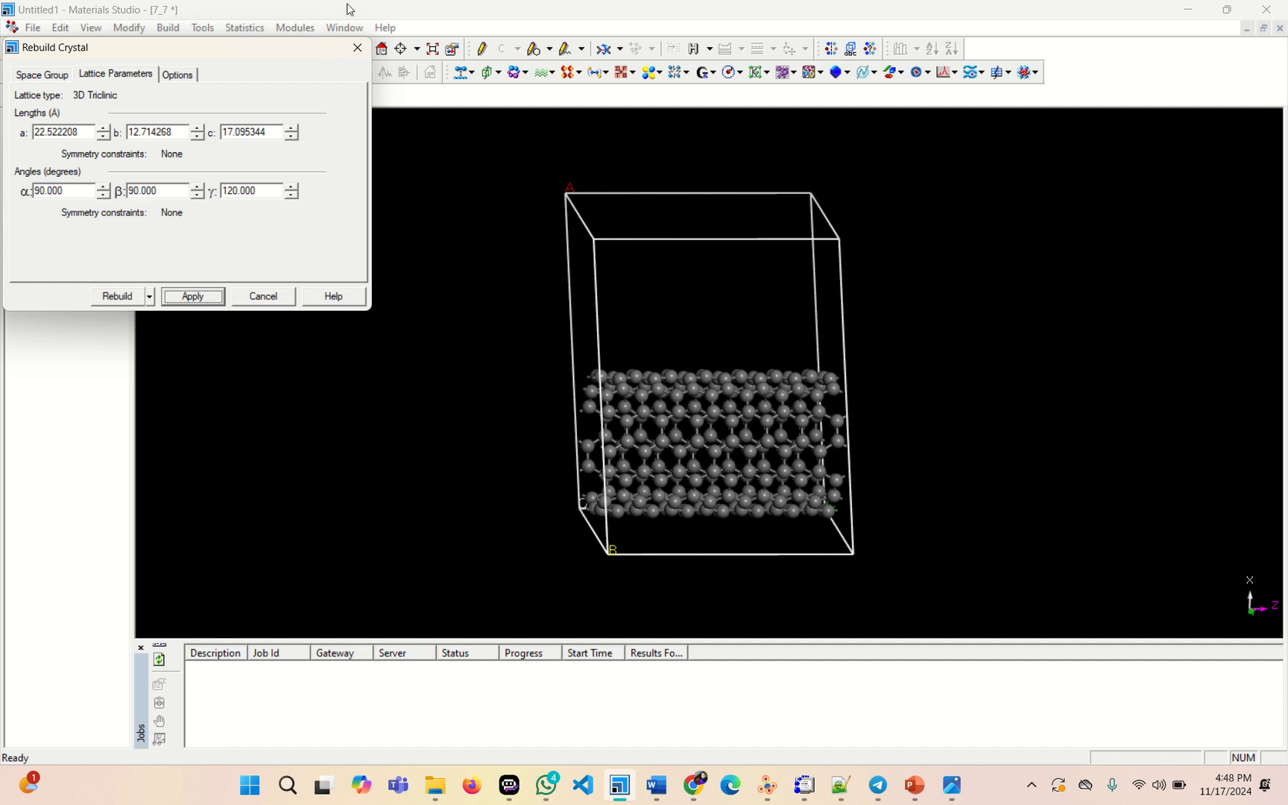
left_click(356, 50)
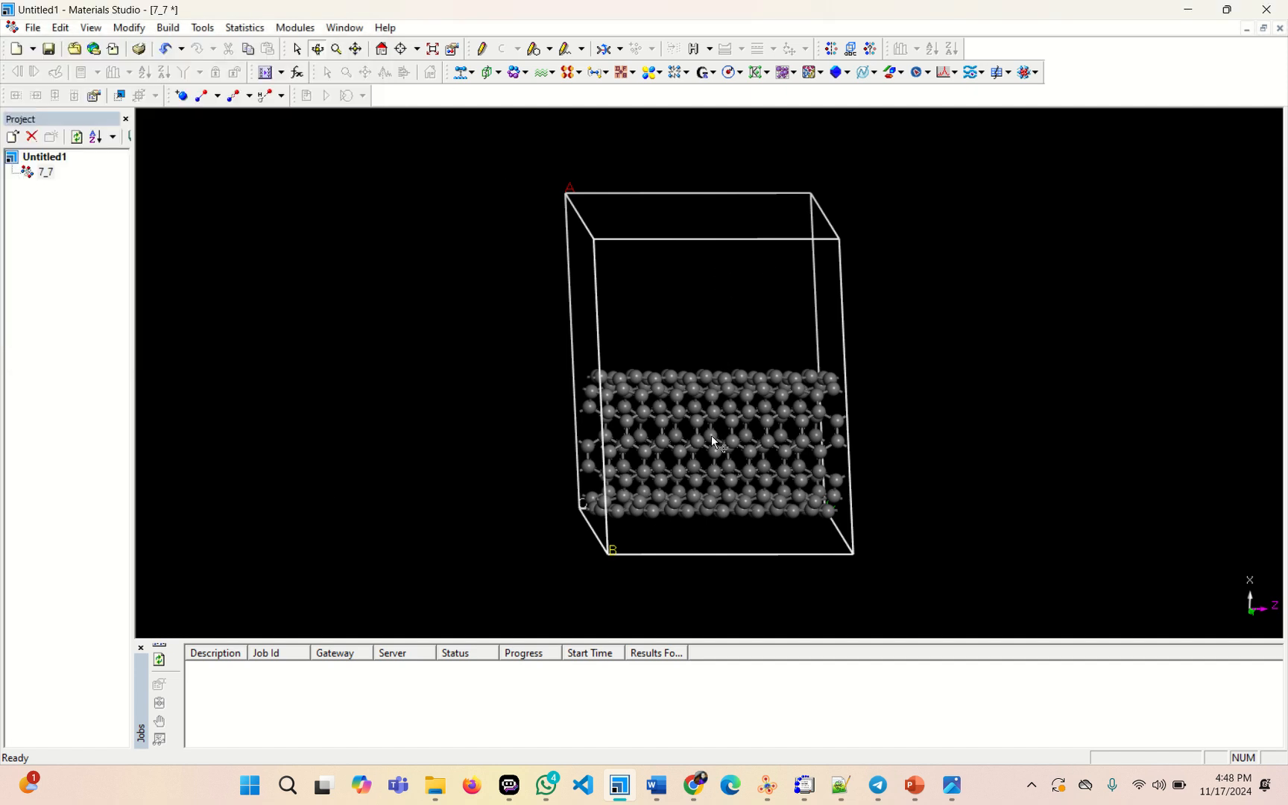
Delete two neighbouring carbon atoms in the middle of the nanotube wall facing the view to create a divacancy
mouse_move(681, 379)
right_mouse_down()
mouse_move(649, 371)
mouse_move(667, 382)
right_mouse_up()
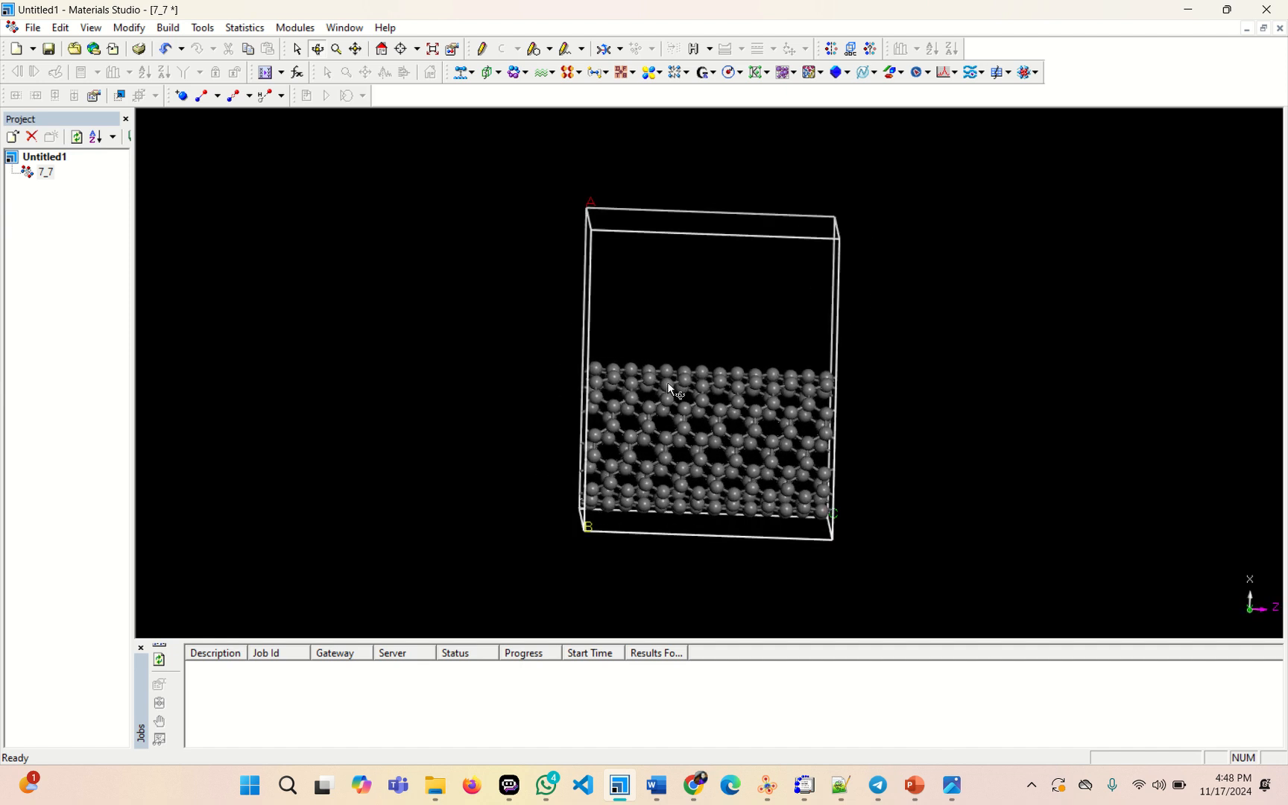
scroll(667, 381, "up", 2)
scroll(667, 381, "up", 2)
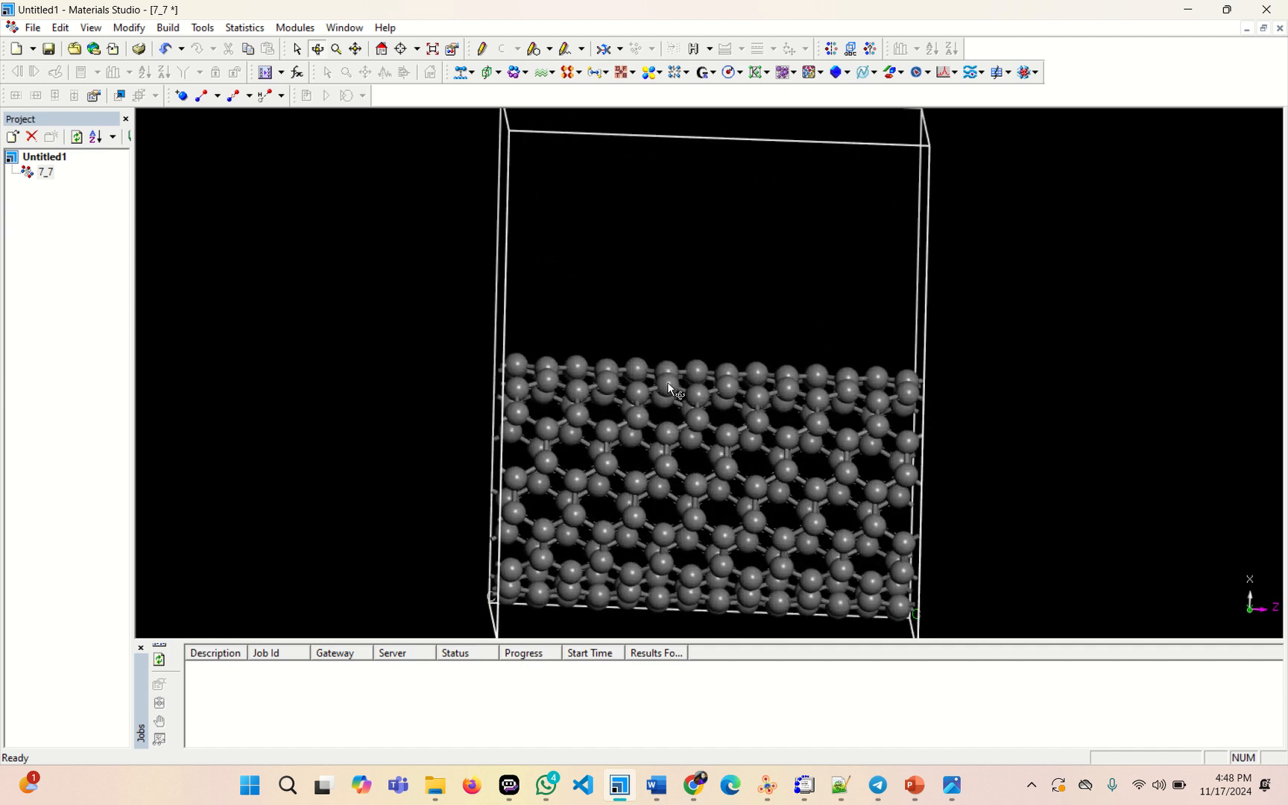
right_click(728, 397)
left_click(728, 308)
right_click_drag(720, 338, 682, 474)
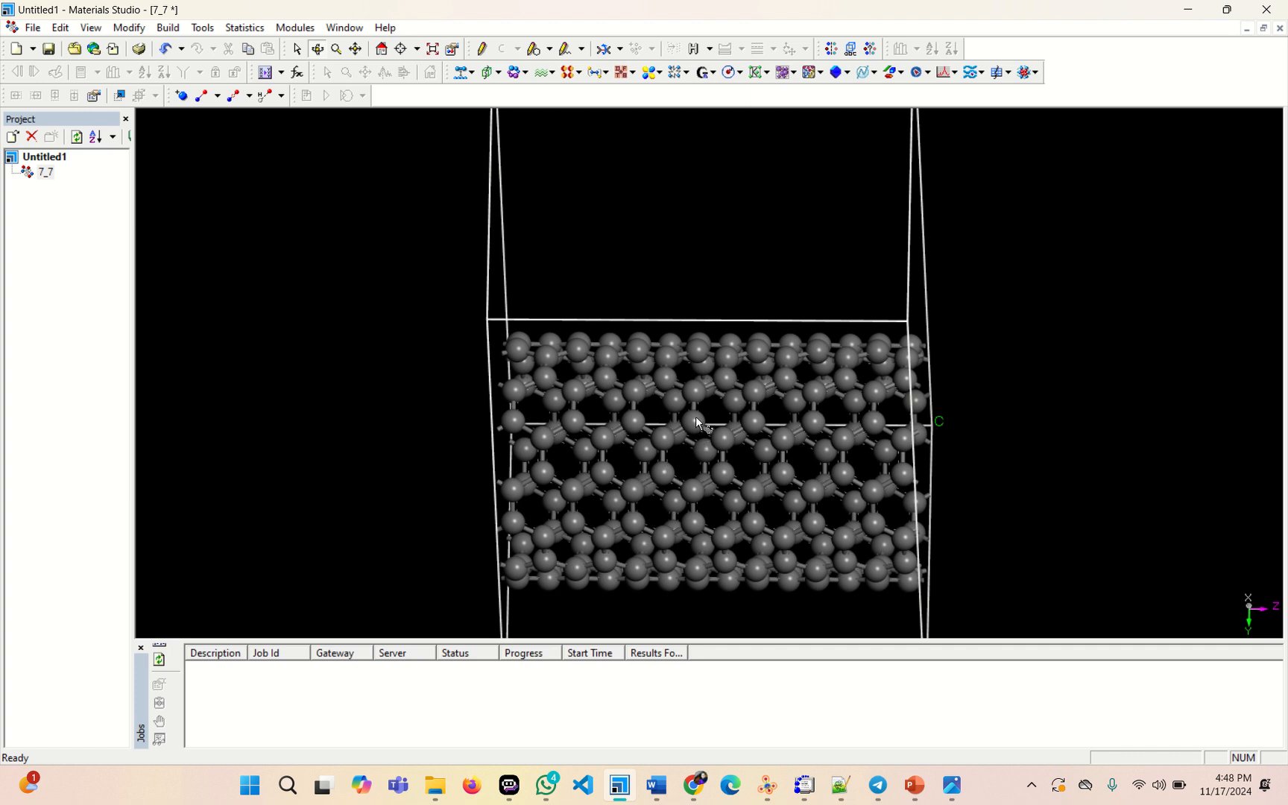
left_click_drag(688, 419, 692, 468)
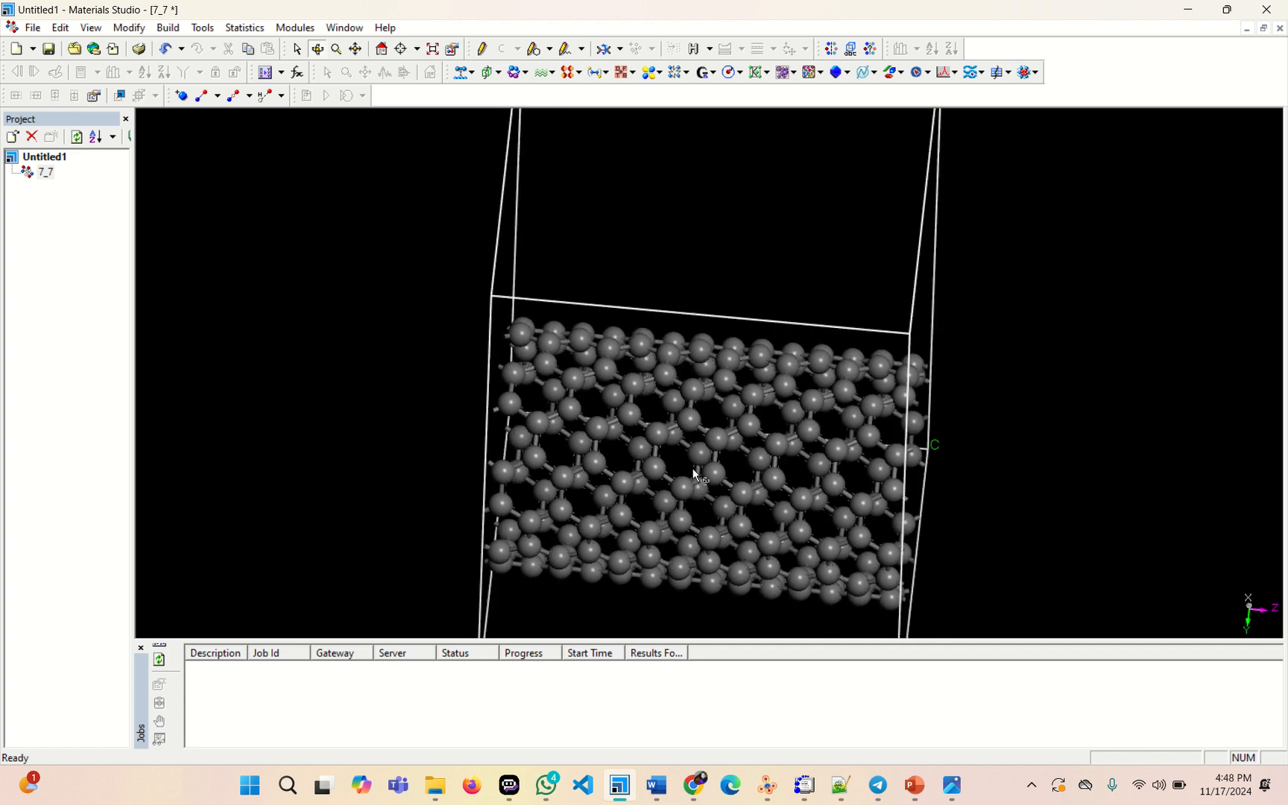
left_click(689, 423)
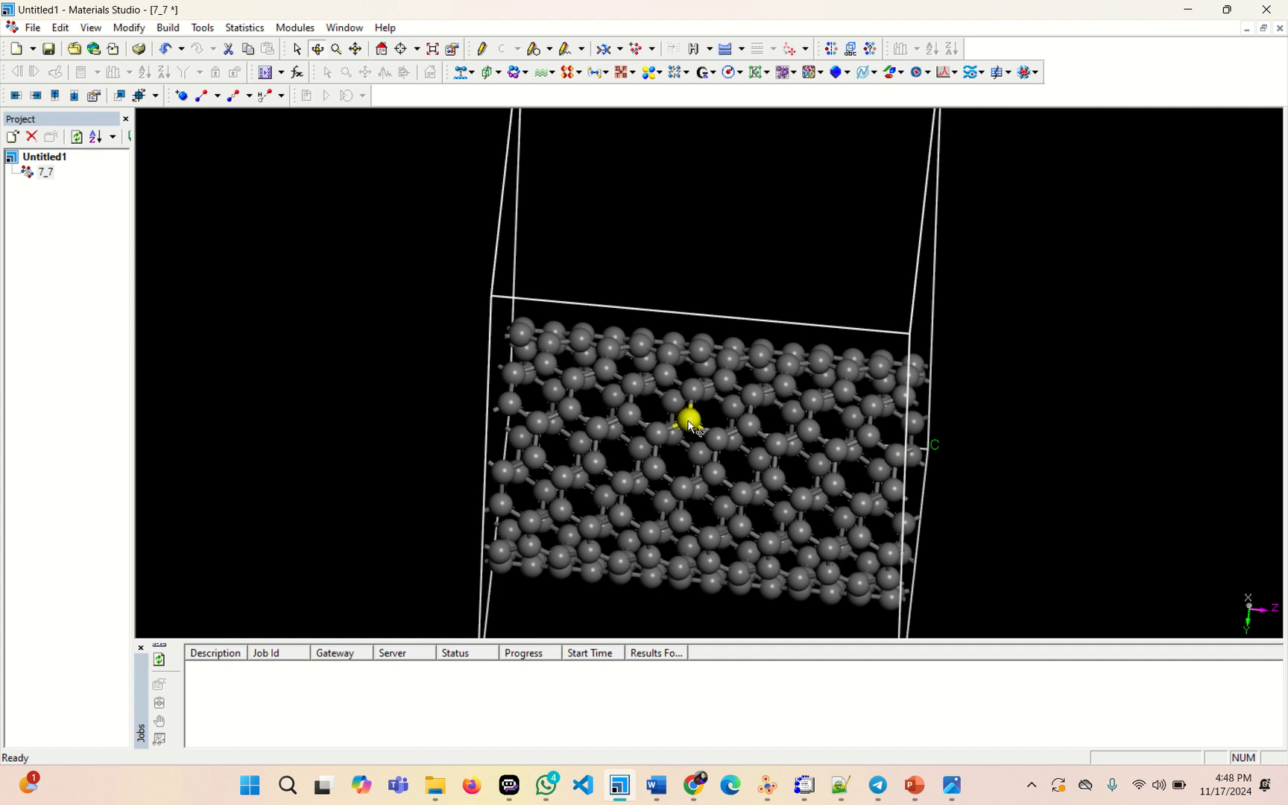
key("Delete")
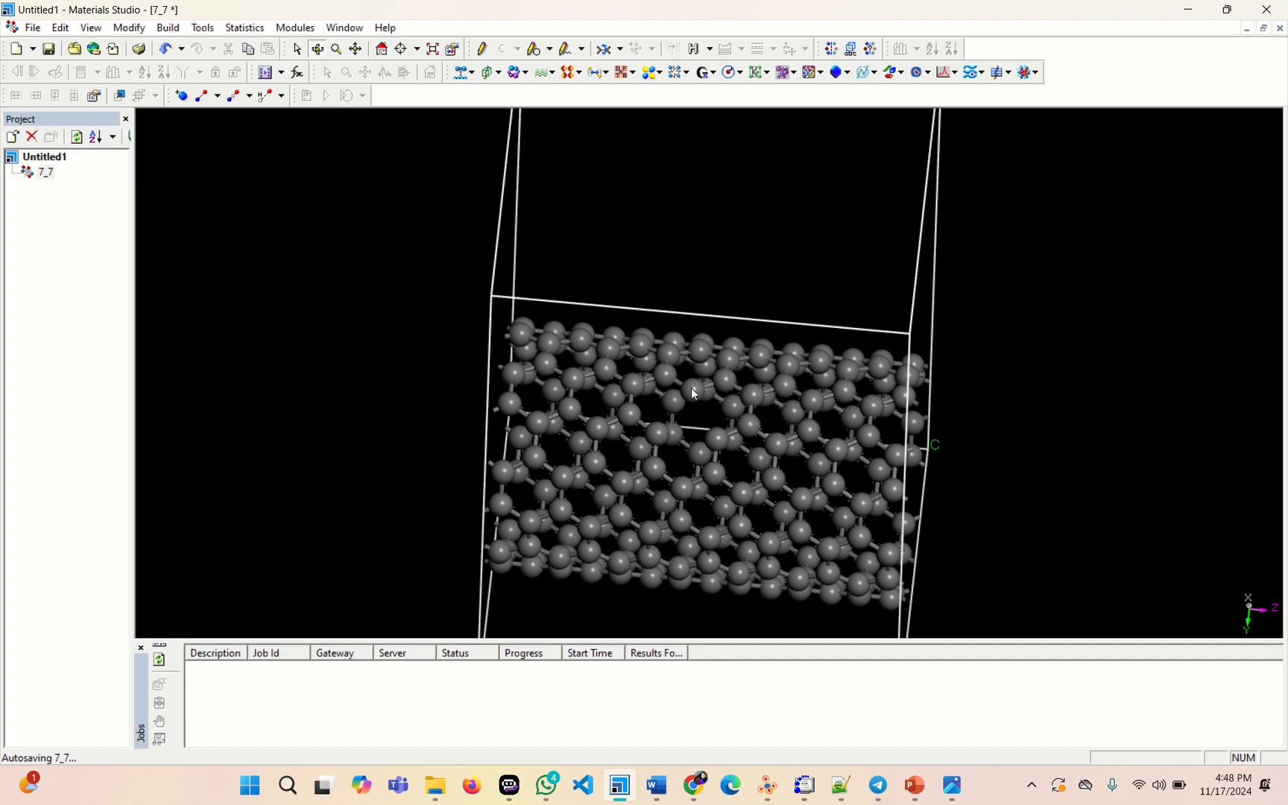
left_click(693, 390)
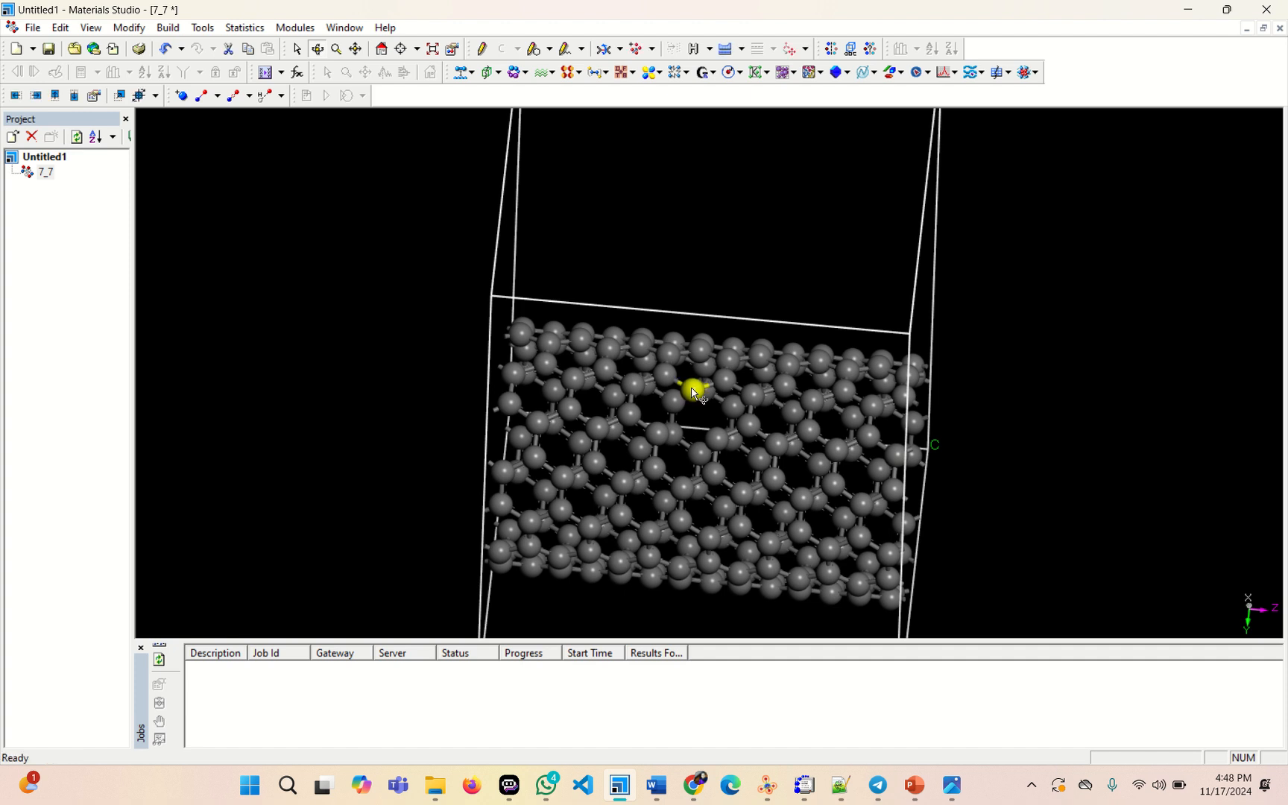
key("Delete")
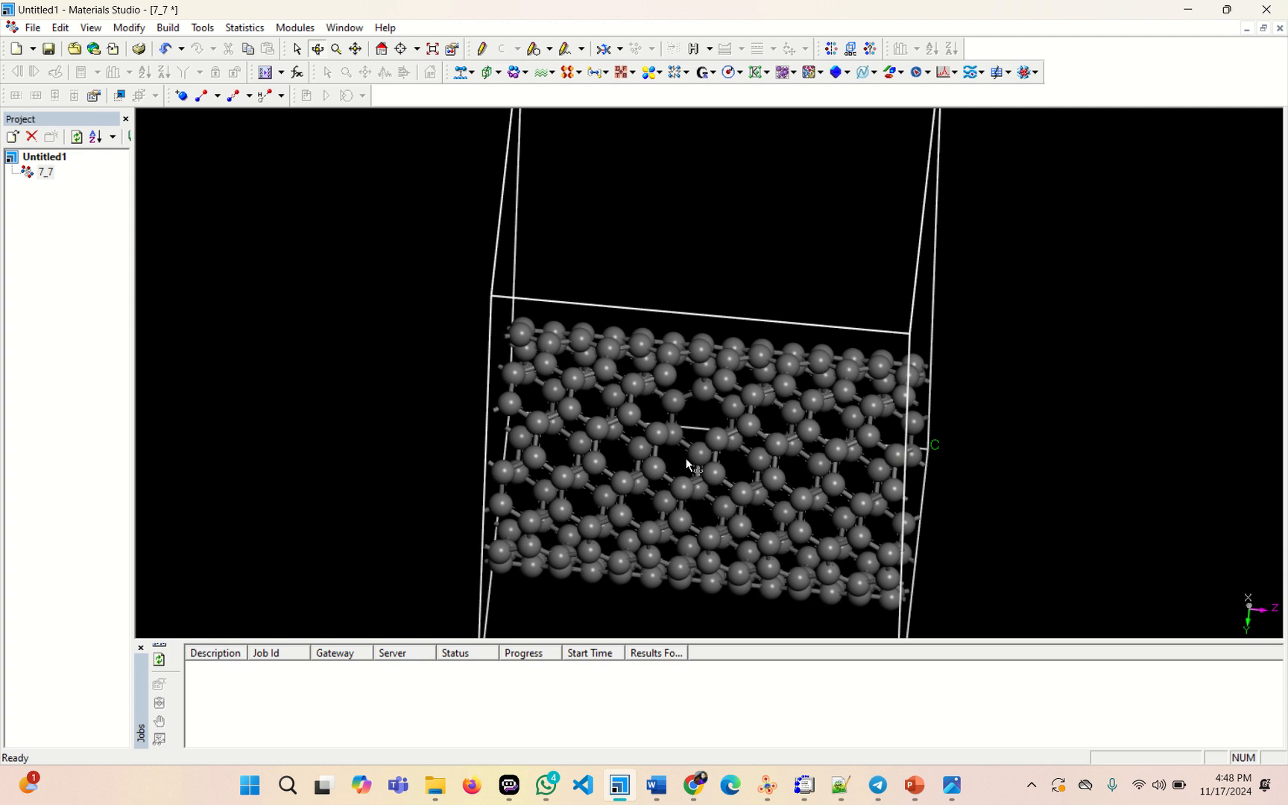
Change the four carbon atoms bordering the vacancy to nitrogen
mouse_move(685, 458)
left_mouse_down()
mouse_move(726, 451)
mouse_move(726, 435)
mouse_move(686, 432)
left_mouse_up()
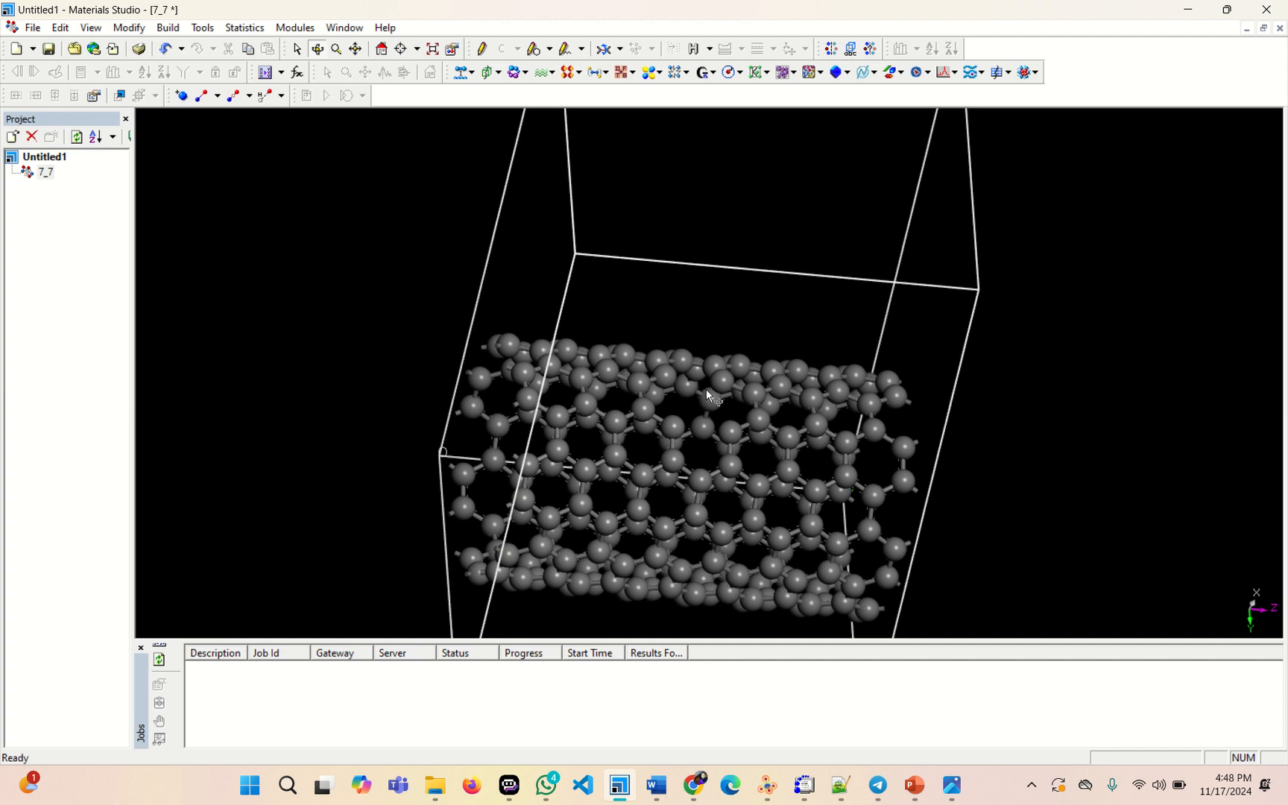
left_click(674, 426)
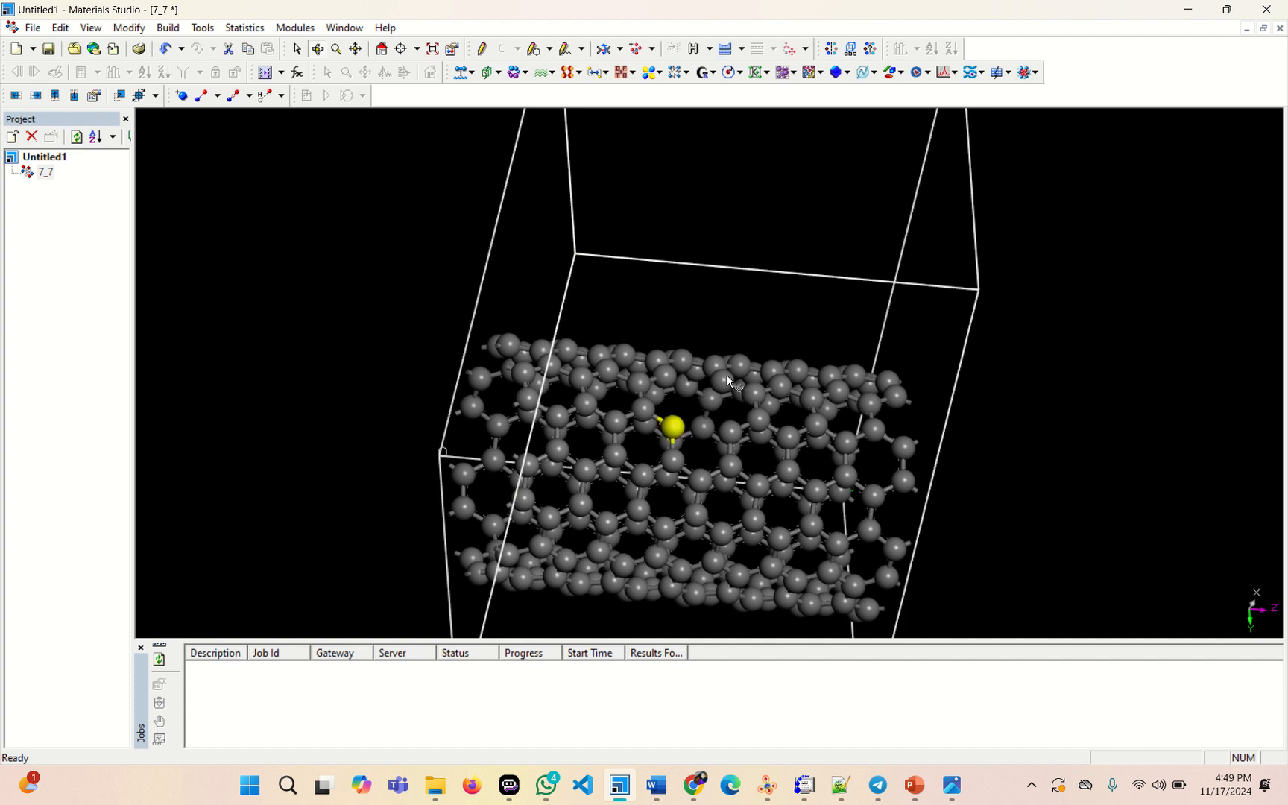
left_click(730, 430, "shift")
left_click(119, 28)
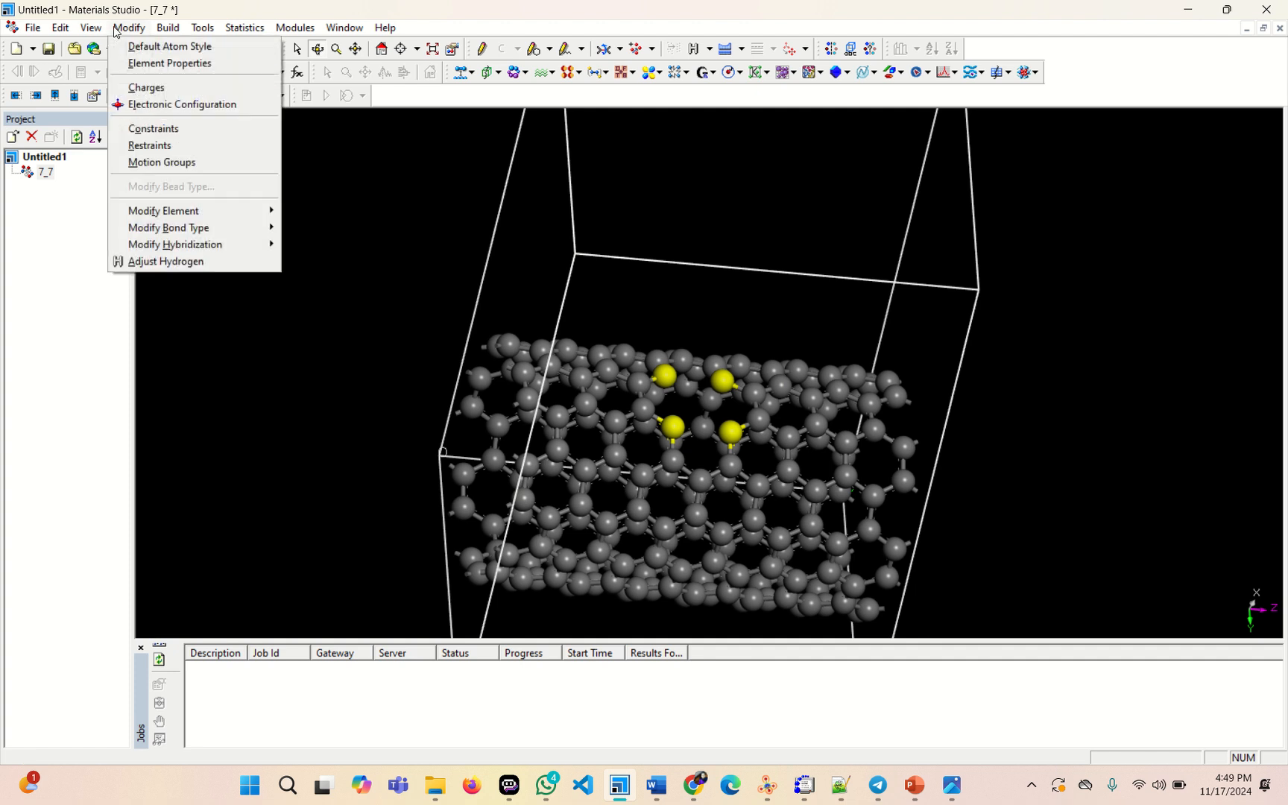
mouse_move(131, 213)
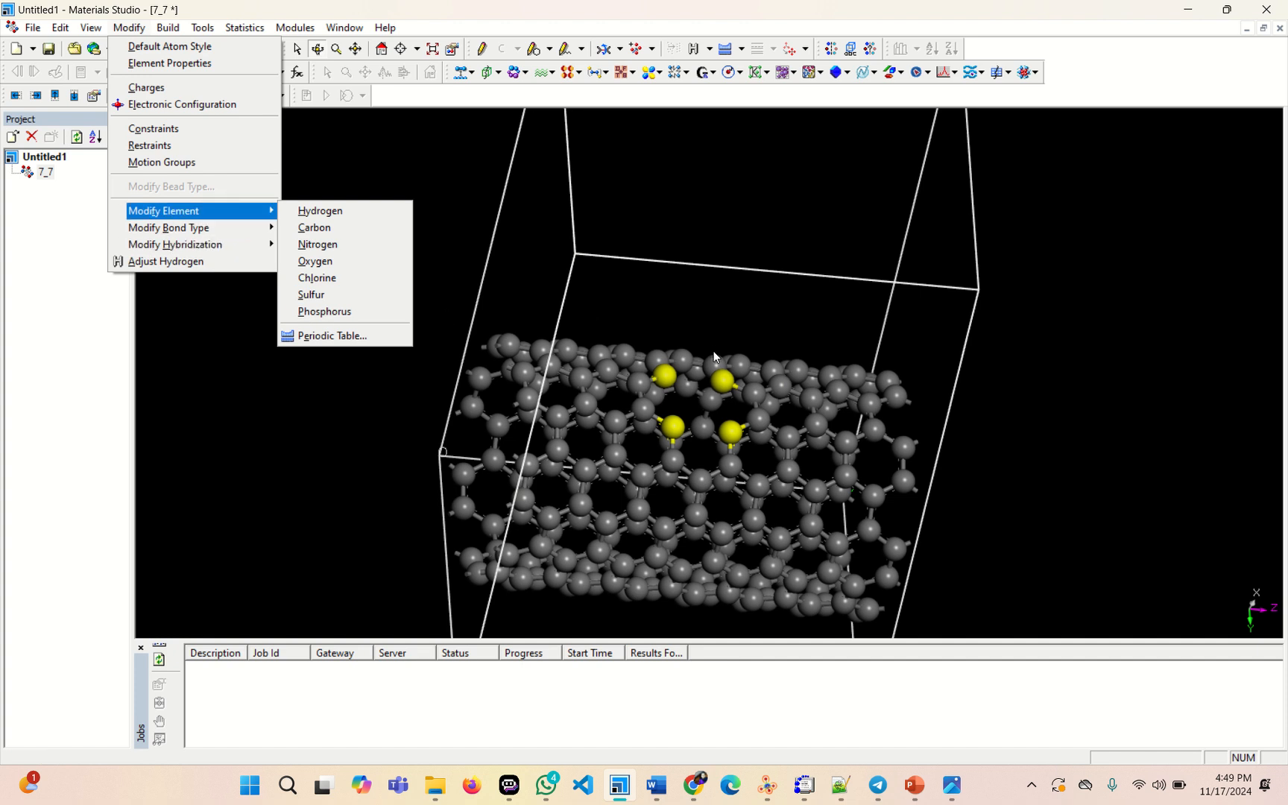
left_click(725, 50)
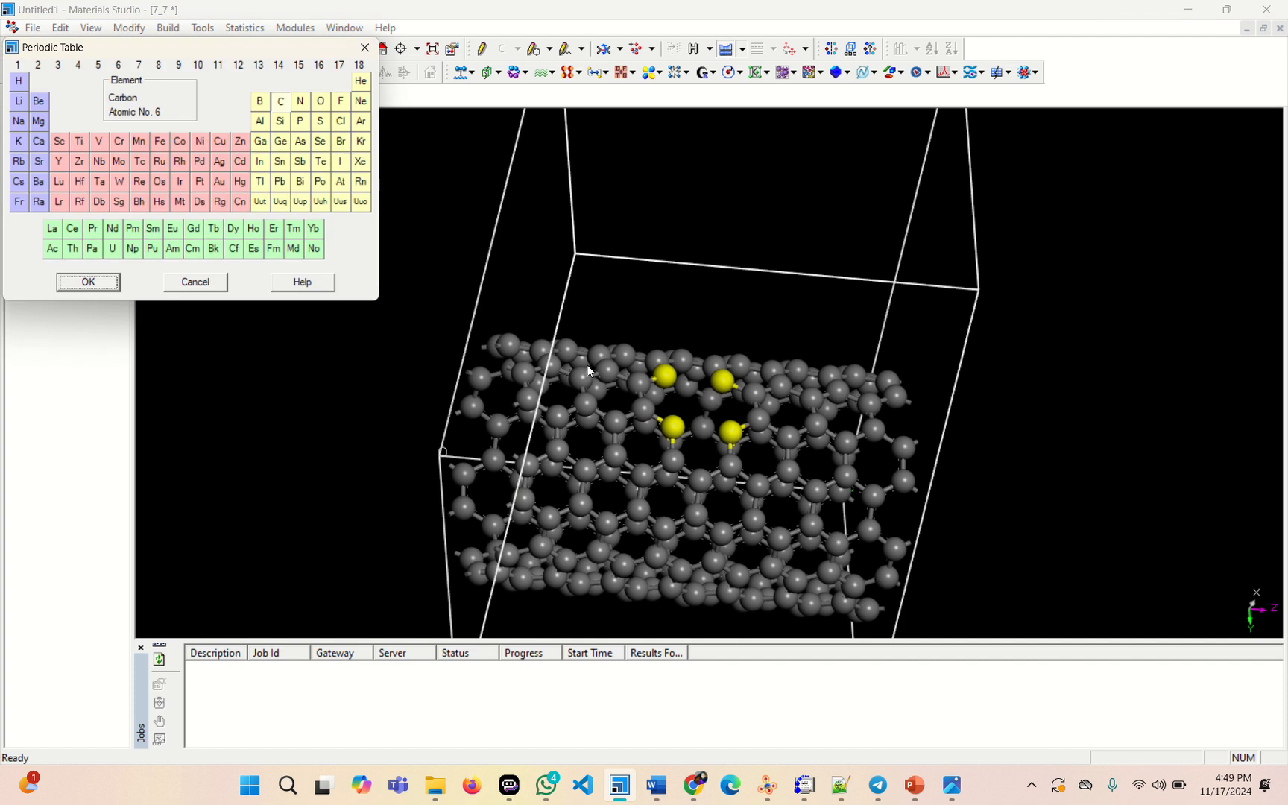
left_click(299, 104)
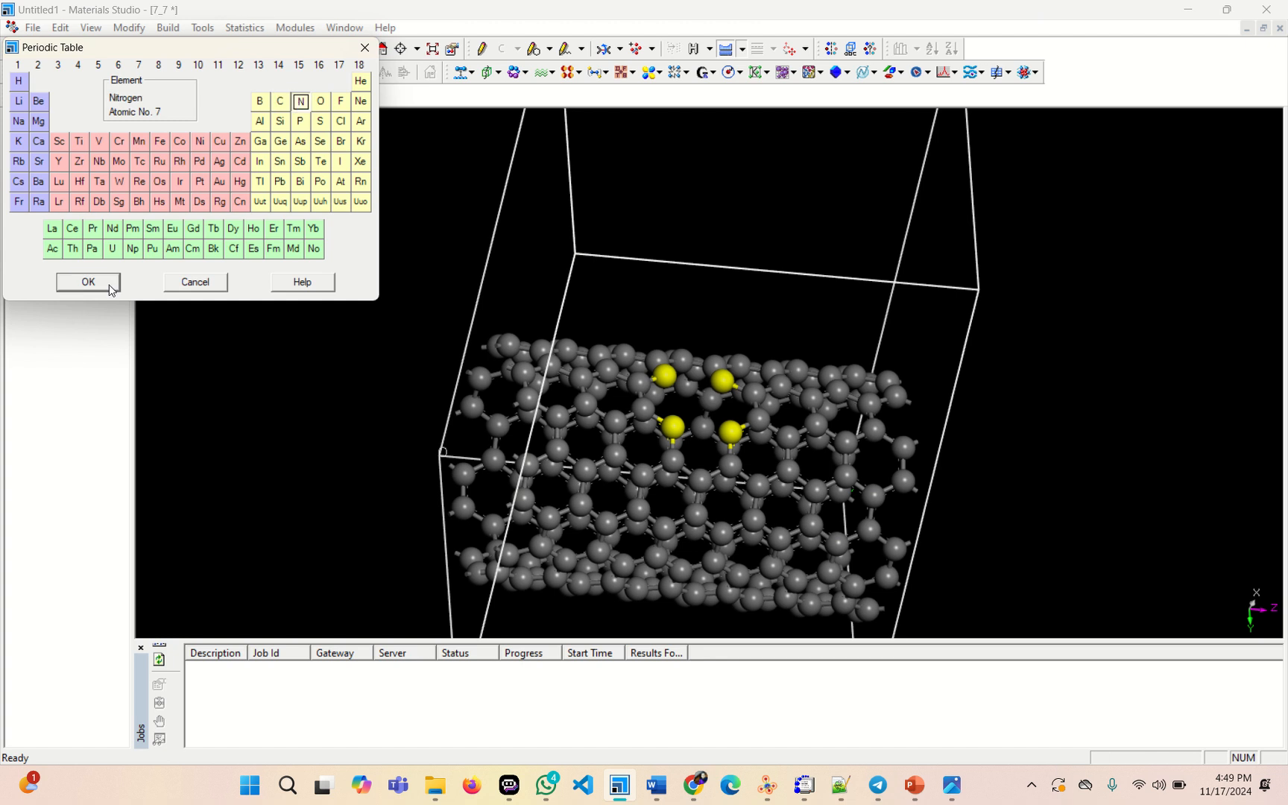
left_click(88, 282)
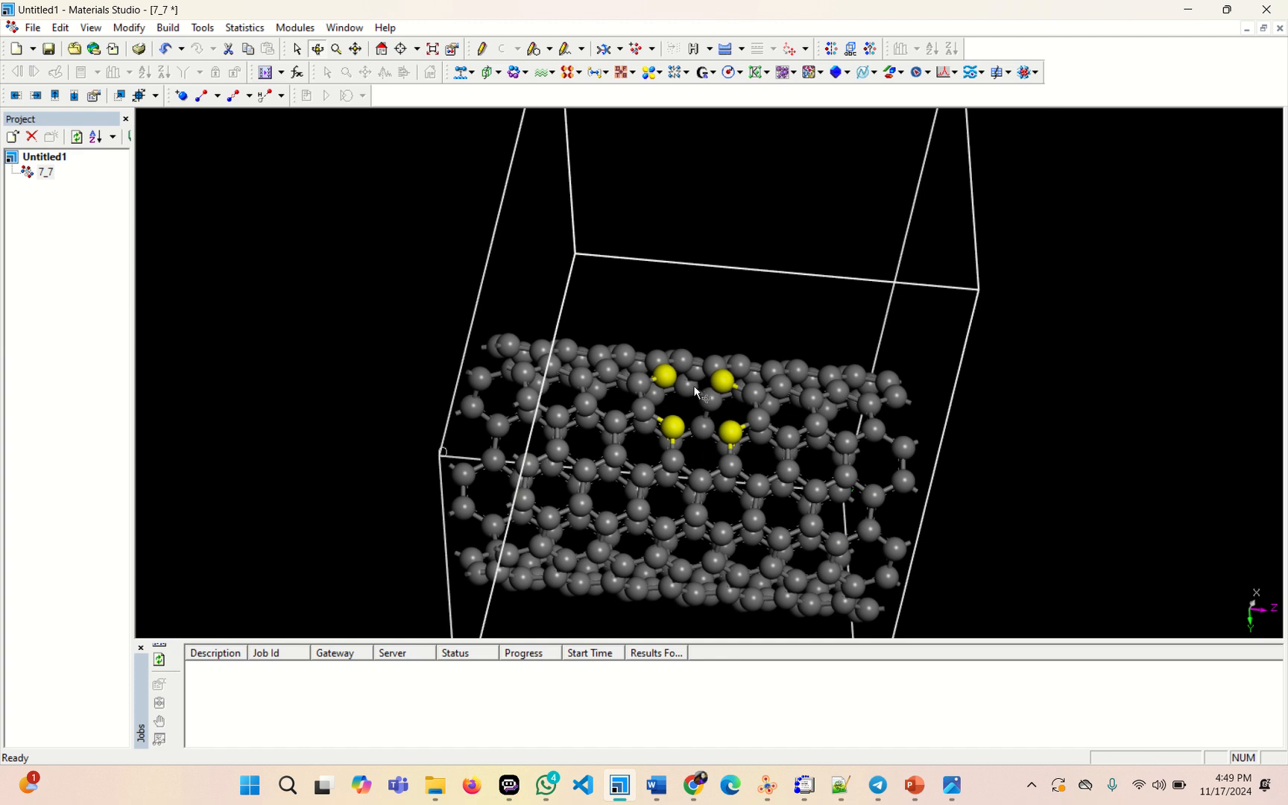
left_click(641, 295)
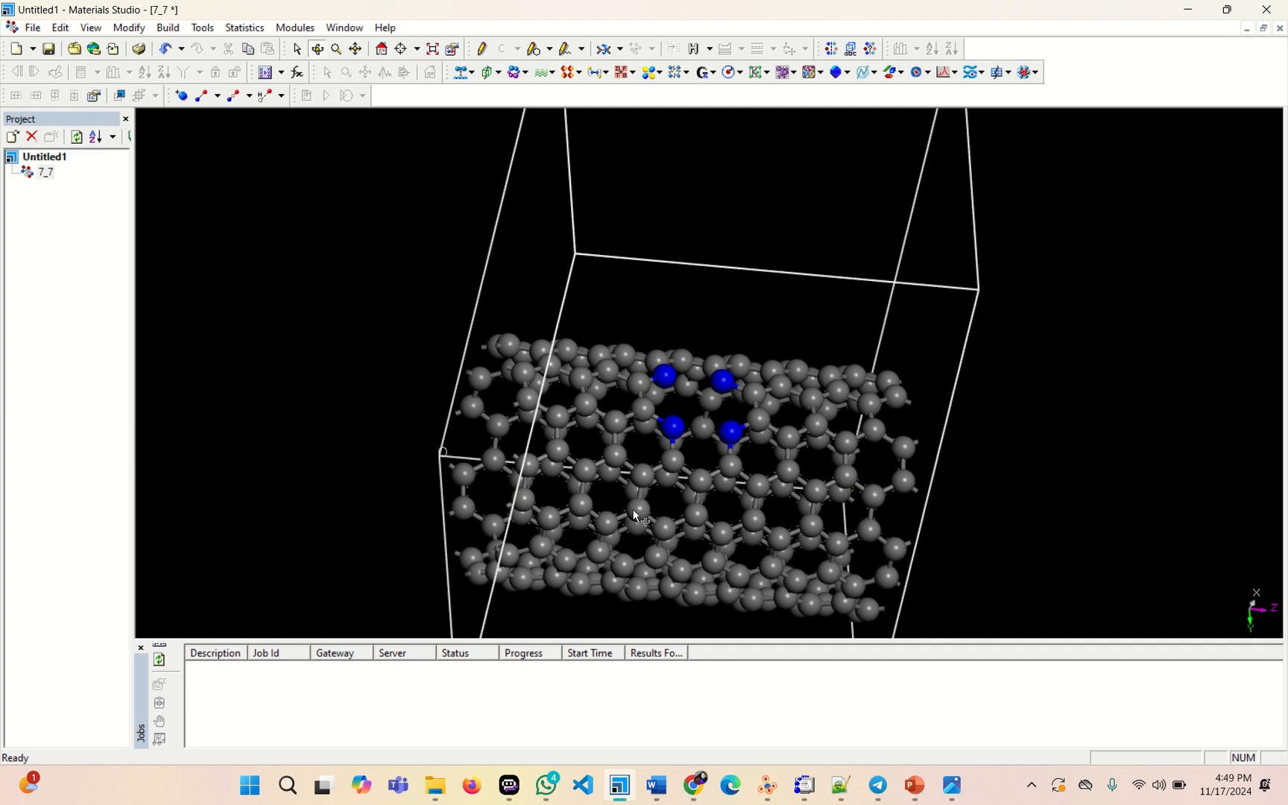
Start the Sketch Atom tool with platinum (Pt) as the element, for adding a metal atom at the vacancy
left_click_drag(761, 345, 833, 390)
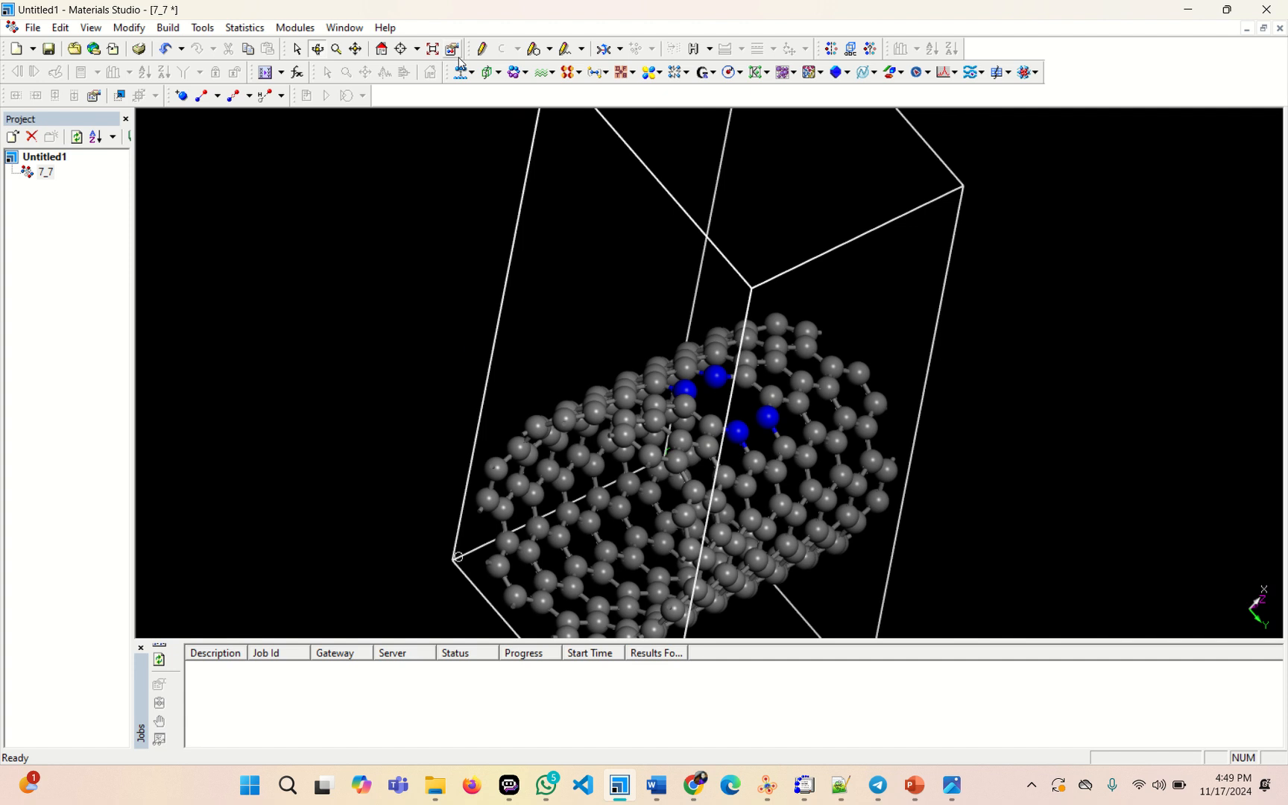
left_click(483, 51)
left_click(517, 49)
left_click(526, 193)
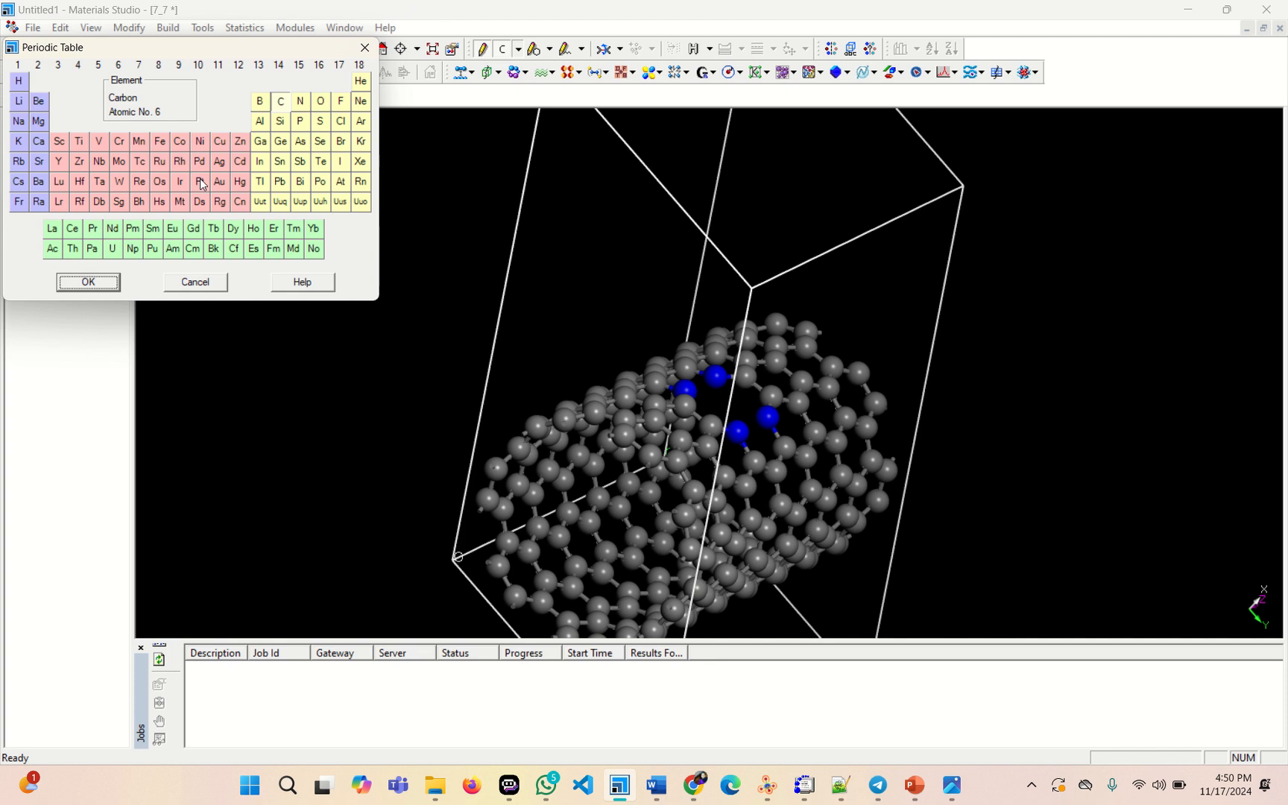
left_click(201, 181)
left_click(86, 282)
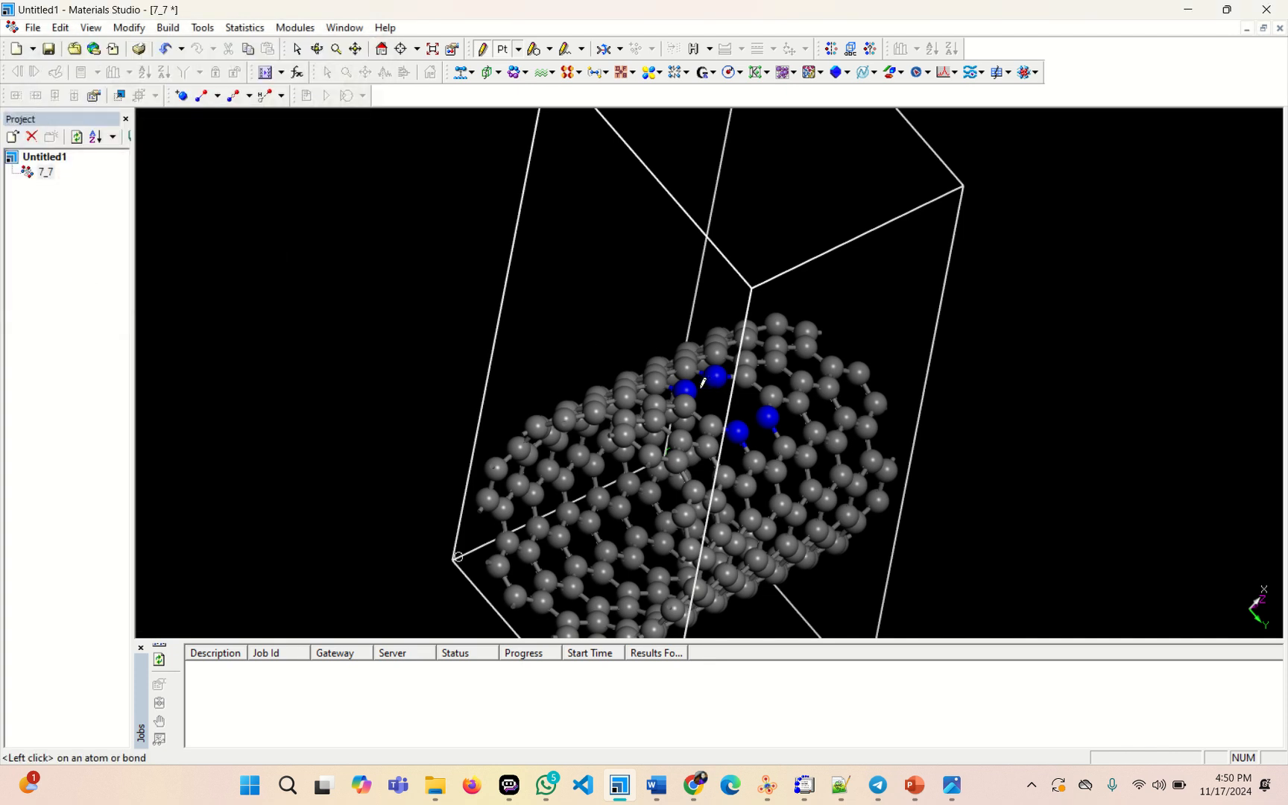
left_click(694, 385, "alt")
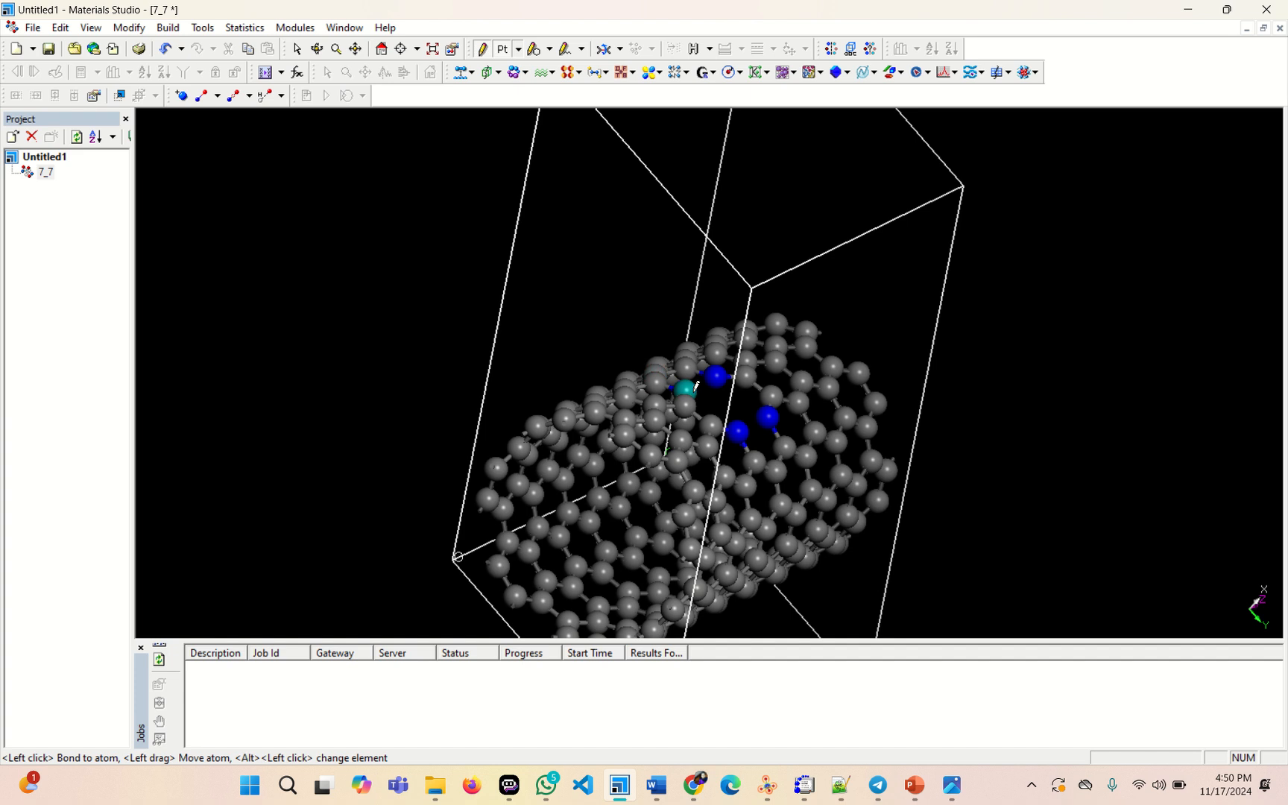
mouse_move(694, 391)
left_mouse_down()
mouse_move(717, 399)
mouse_move(686, 394)
left_mouse_up()
key("ctrl+z")
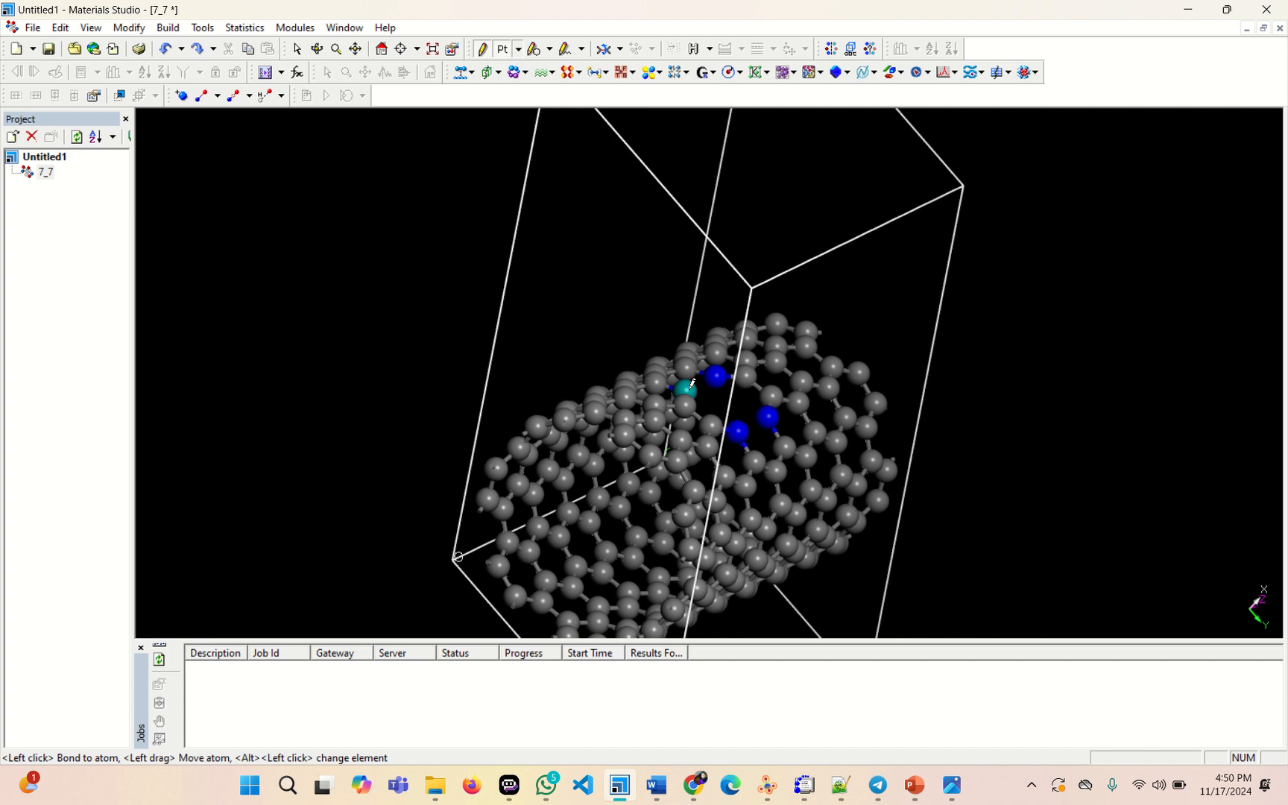
Sketch one platinum atom bonded to a vacancy-edge nitrogen, with a bond length of about 1.950, pointing between the four nitrogens
left_click(689, 387, "alt")
left_click_drag(692, 385, 732, 394)
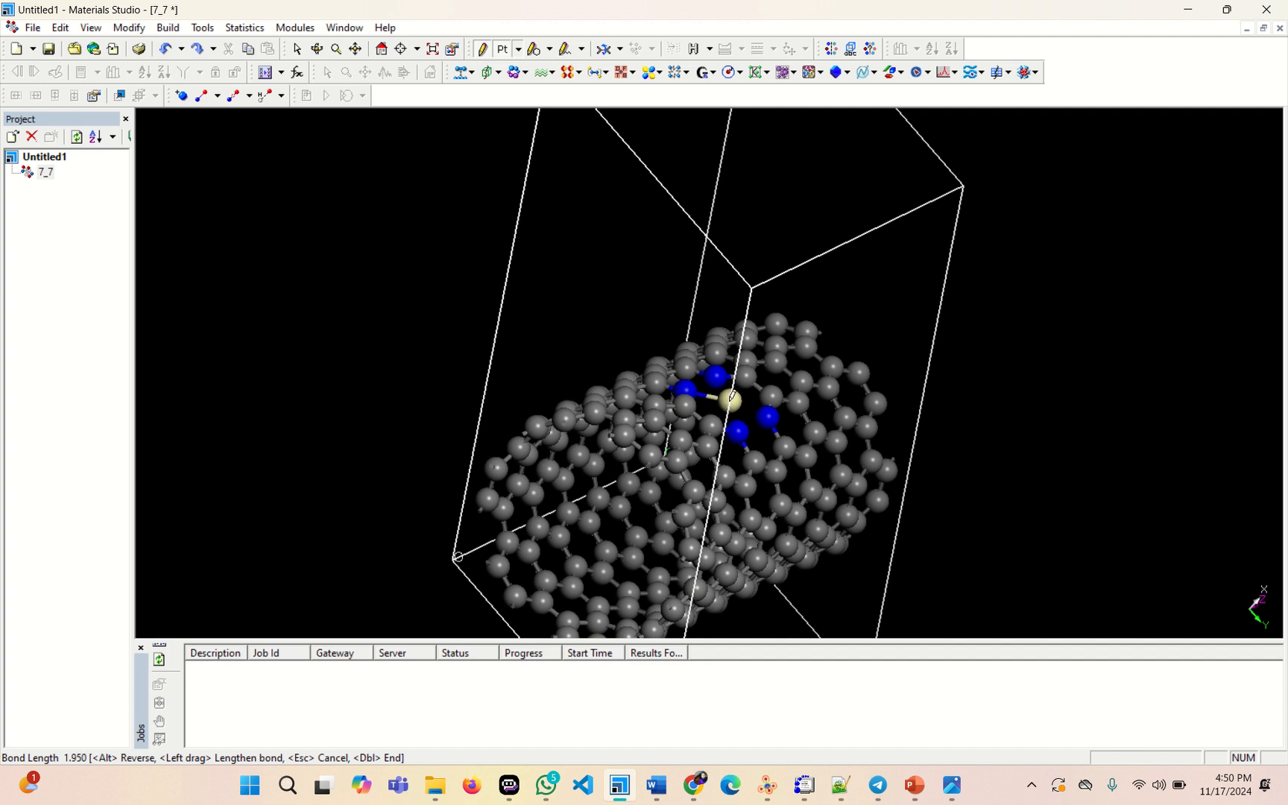
left_click(731, 396)
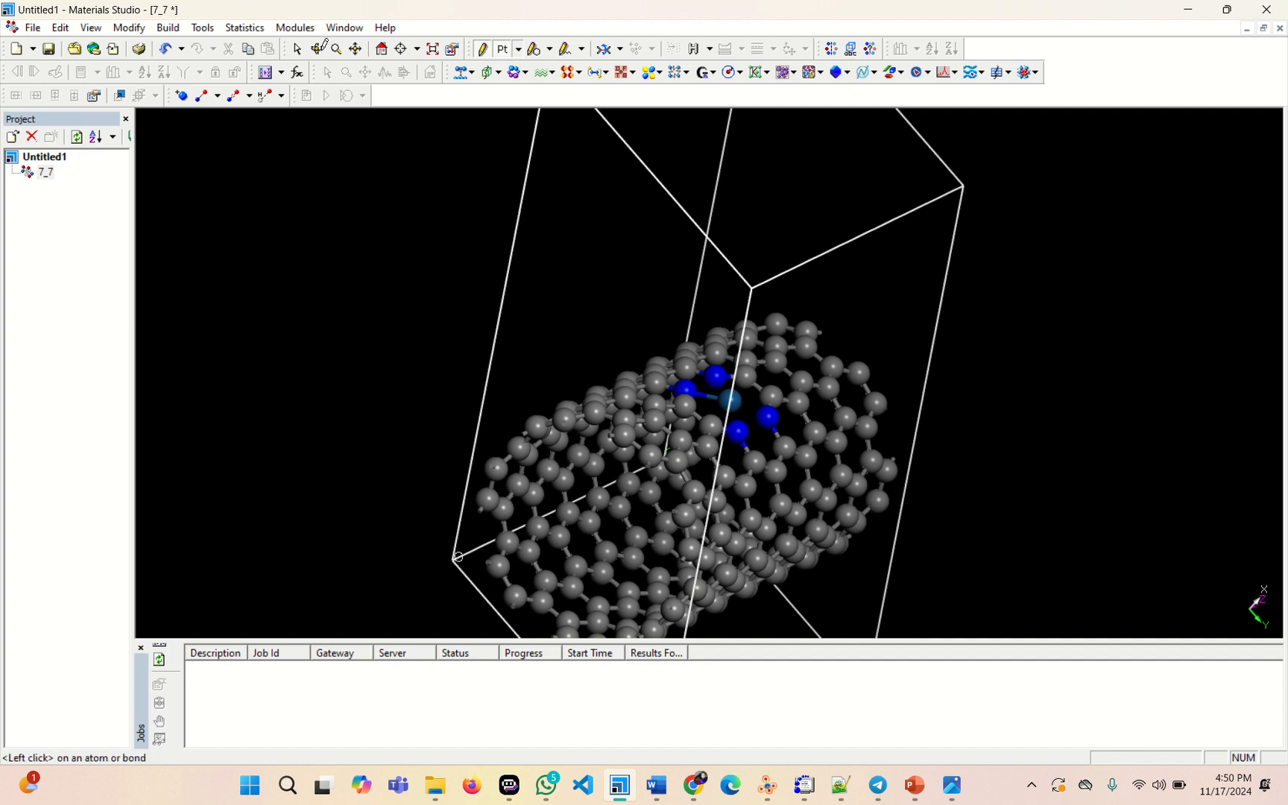
Move the platinum atom to the centre of the four nitrogen atoms, adjusting its position from two viewing directions
left_click(314, 51)
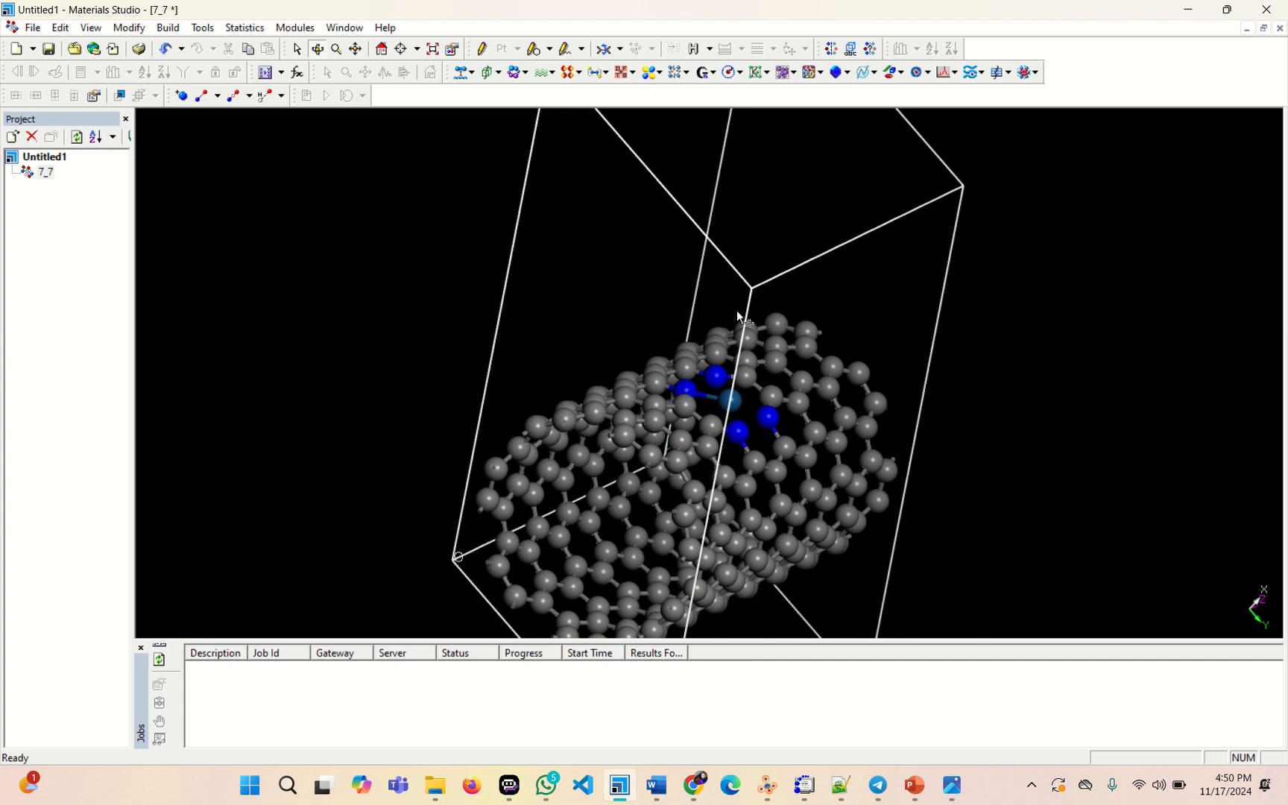
left_click_drag(736, 310, 683, 368)
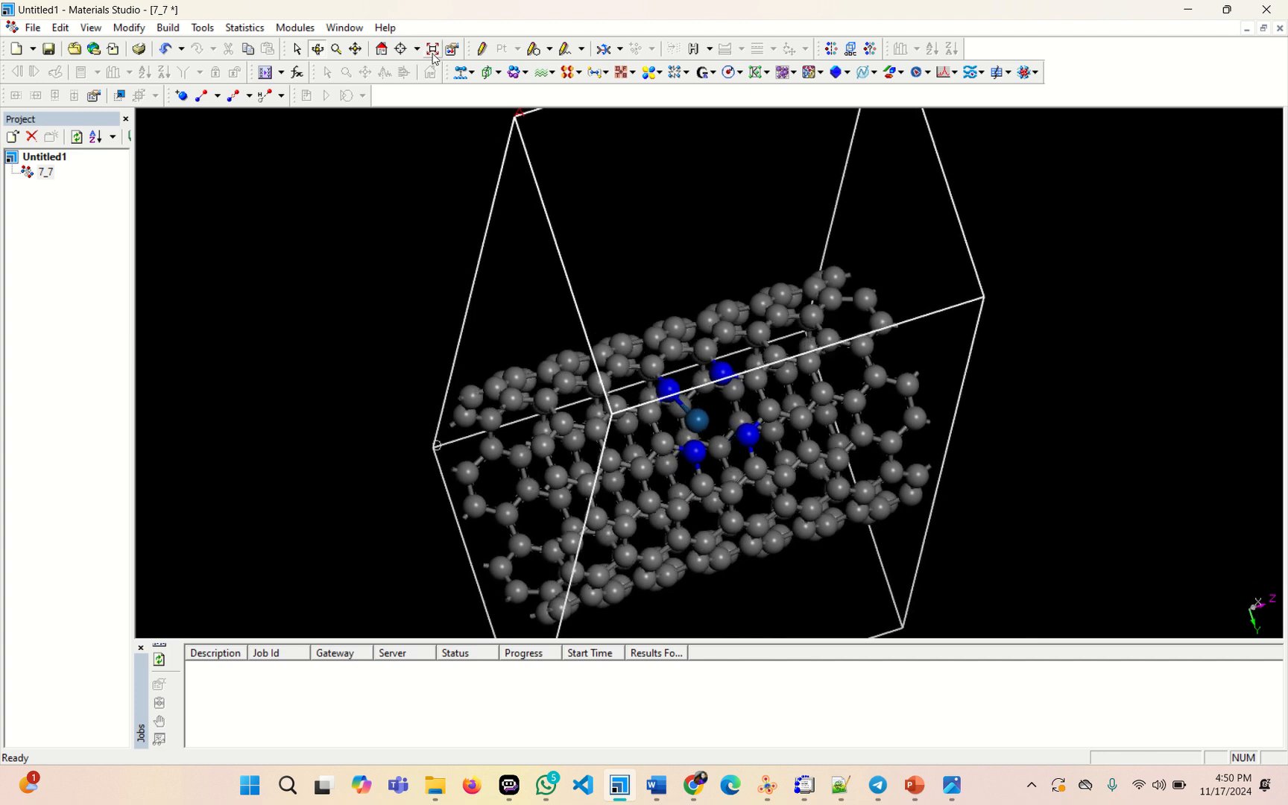
left_click(482, 48)
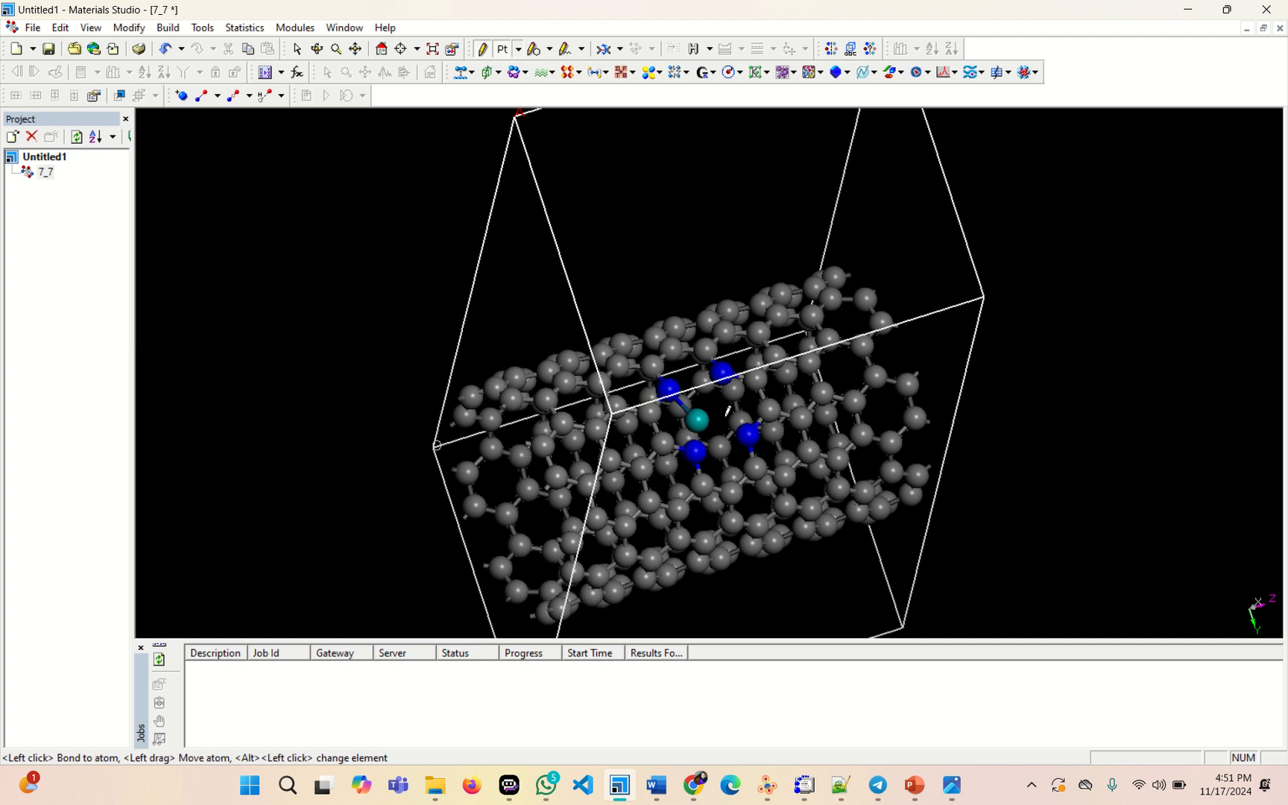
left_click_drag(699, 423, 708, 408)
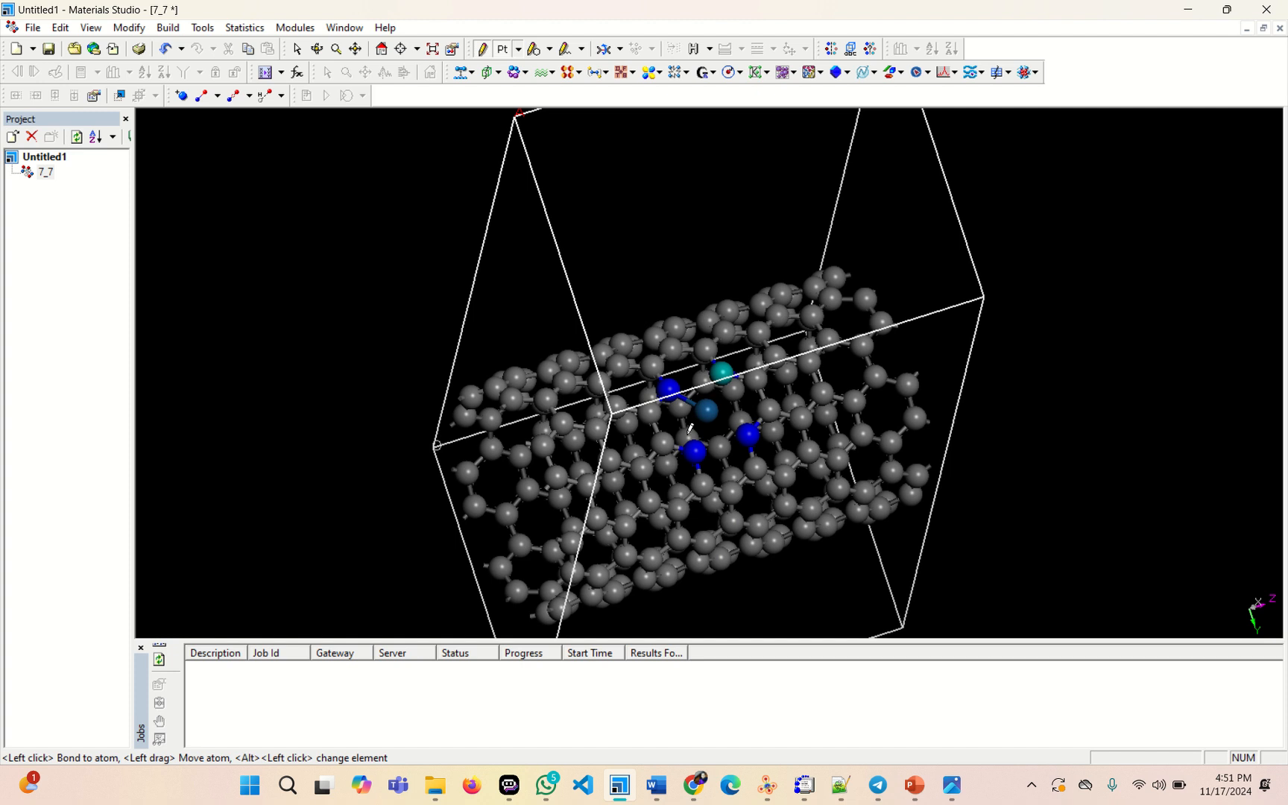
left_click(319, 50)
left_click_drag(787, 414, 647, 403)
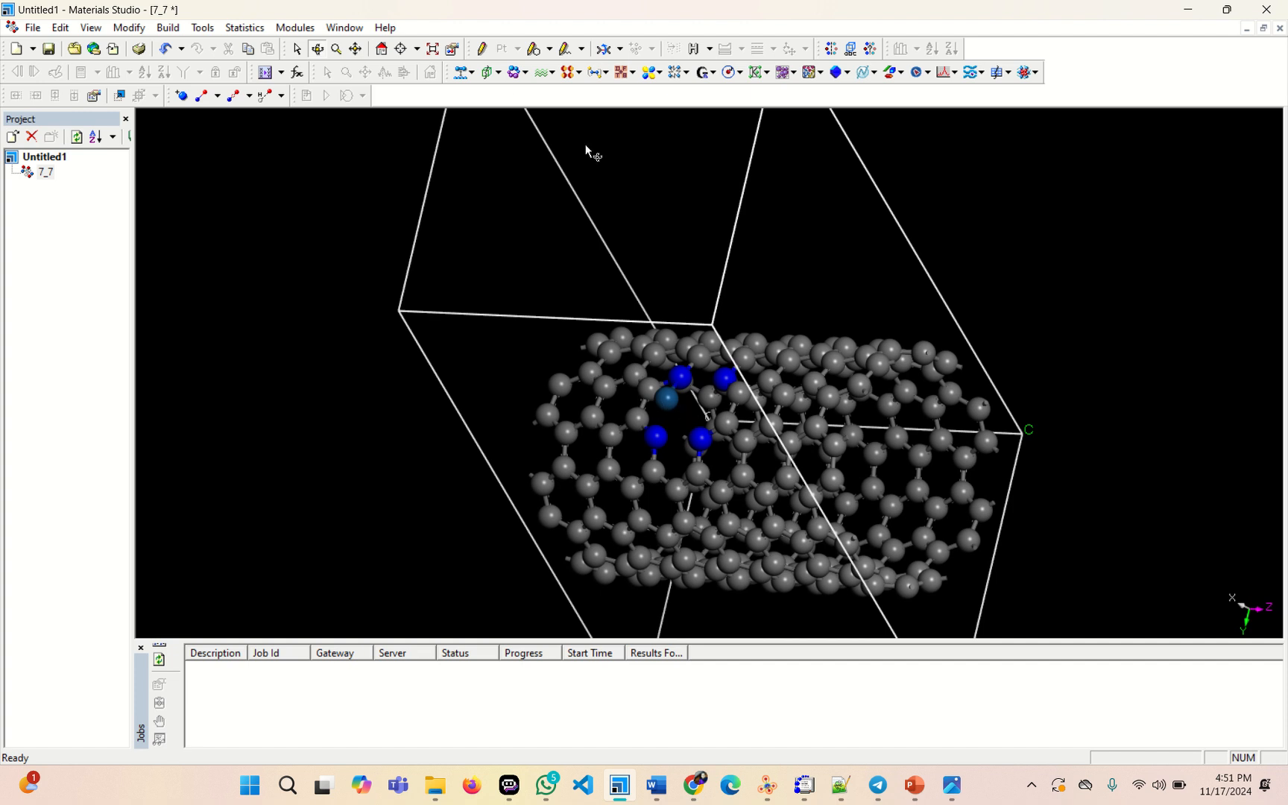
left_click(482, 51)
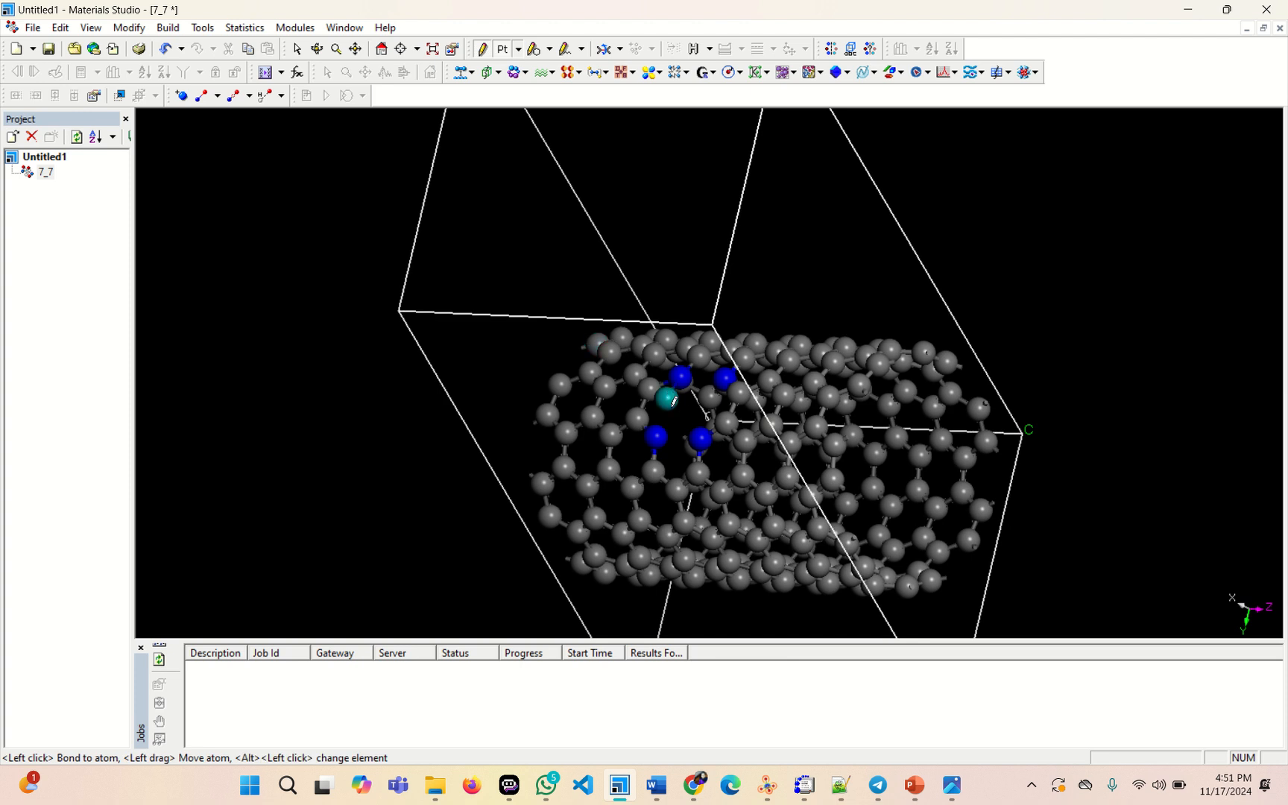
mouse_move(672, 400)
left_mouse_down()
mouse_move(688, 415)
mouse_move(684, 405)
left_mouse_up()
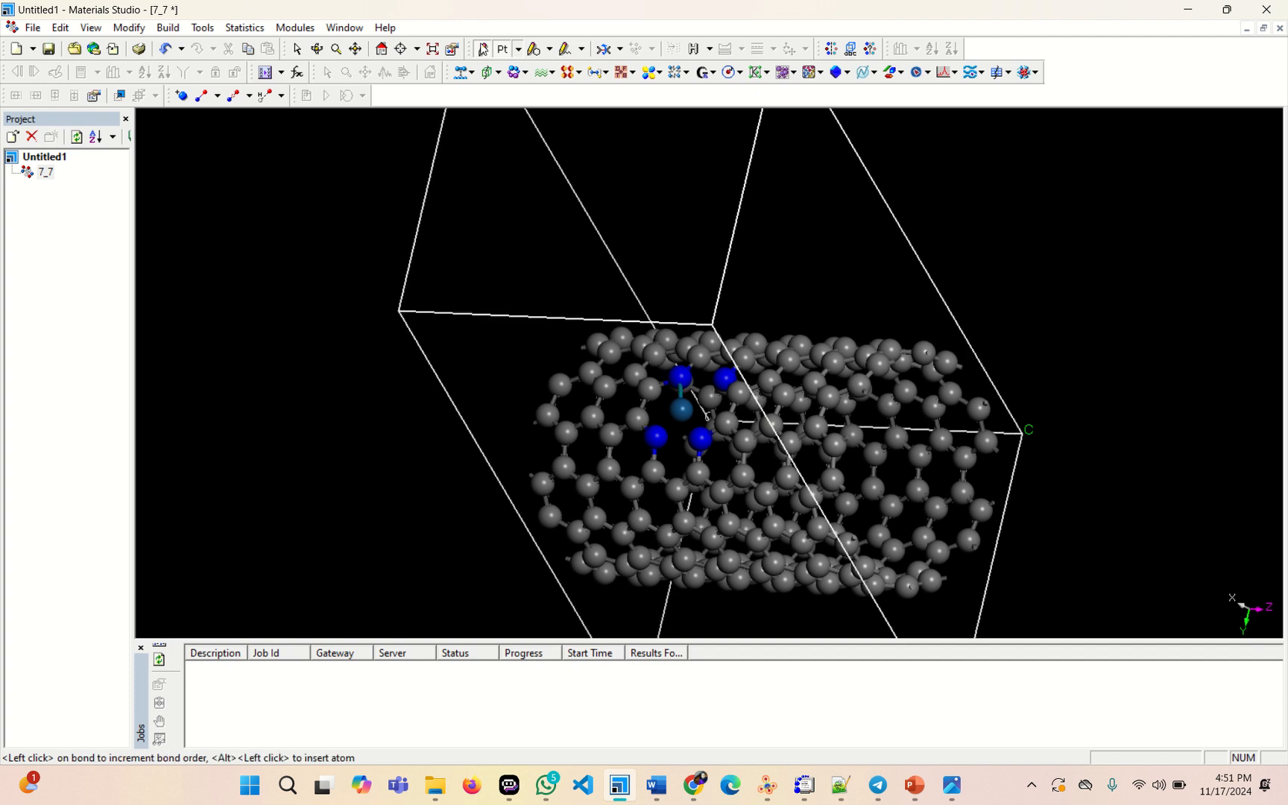
Calculate the bonds to connect the platinum atom to all four nitrogens, and check the site from several angles
left_click(317, 49)
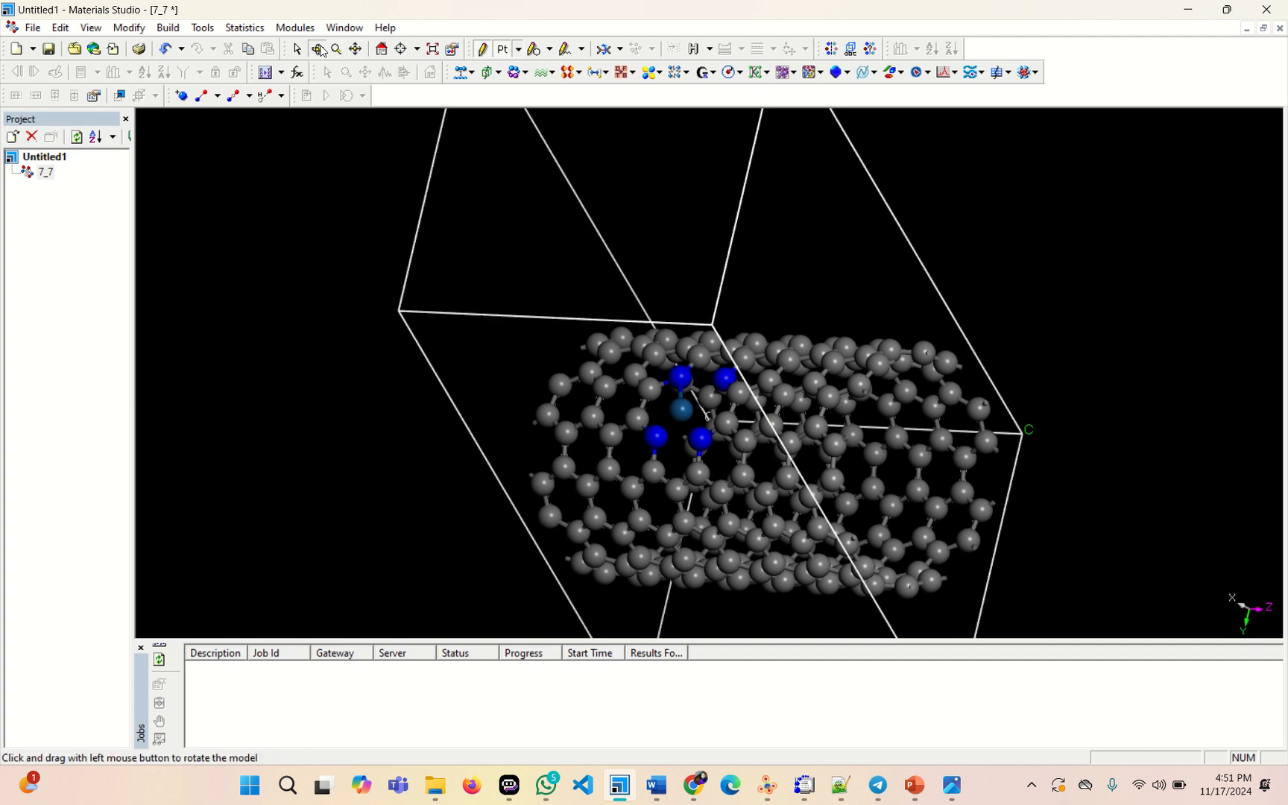
left_click_drag(585, 154, 713, 220)
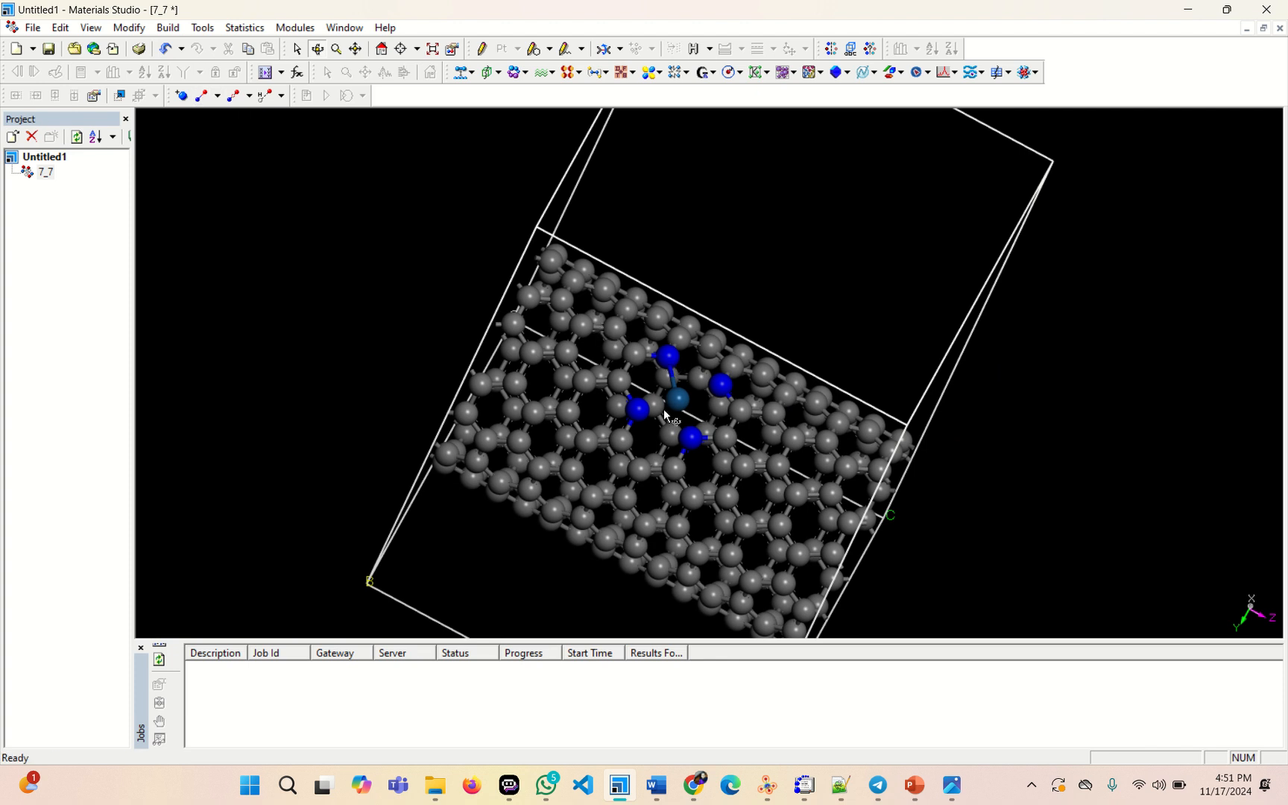
left_click(206, 99)
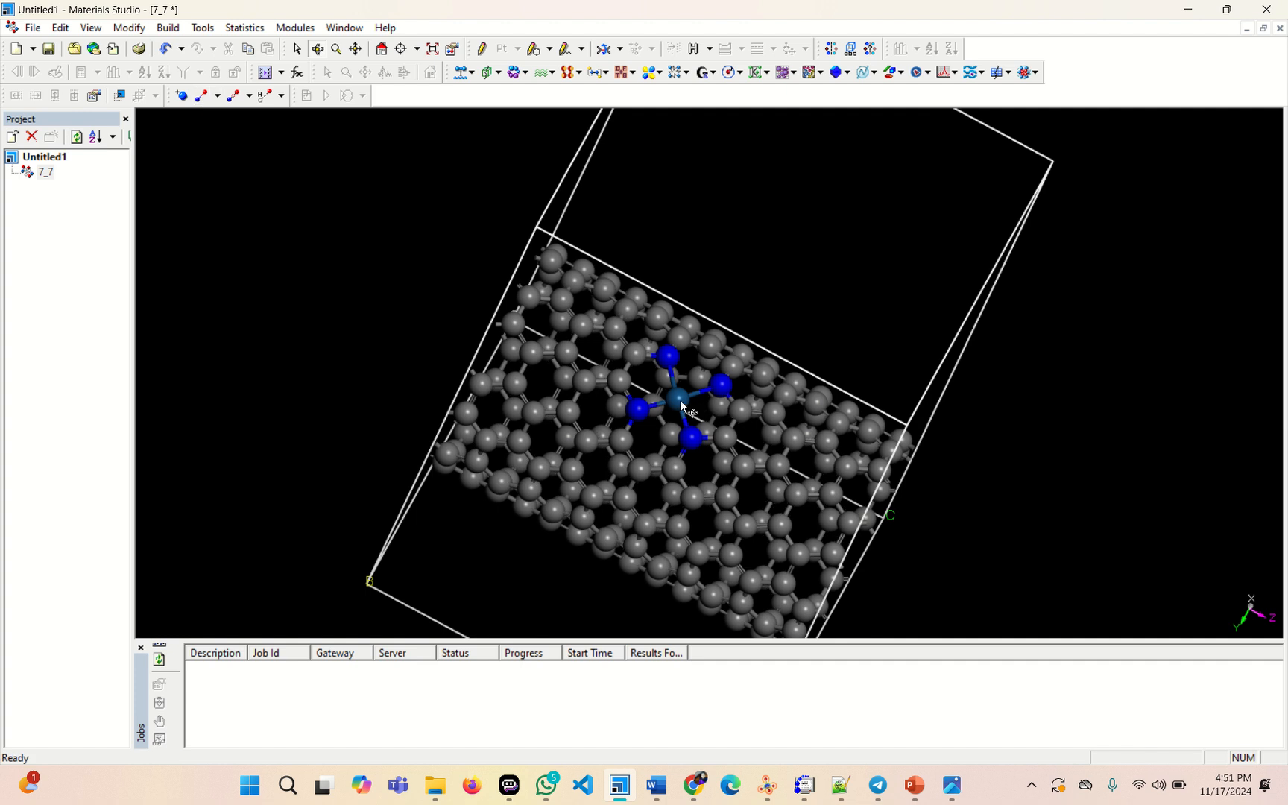
left_click_drag(719, 321, 940, 310)
left_click_drag(833, 305, 932, 317)
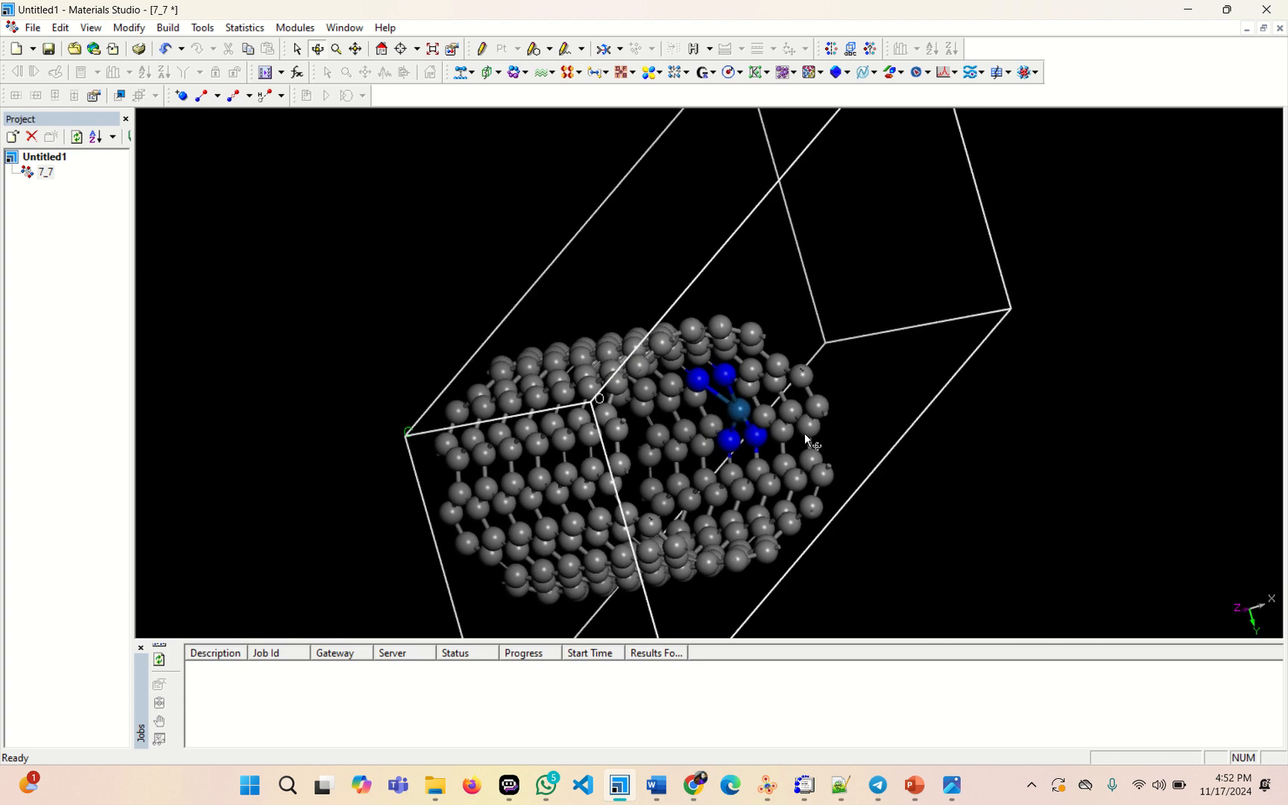
left_click_drag(814, 443, 592, 408)
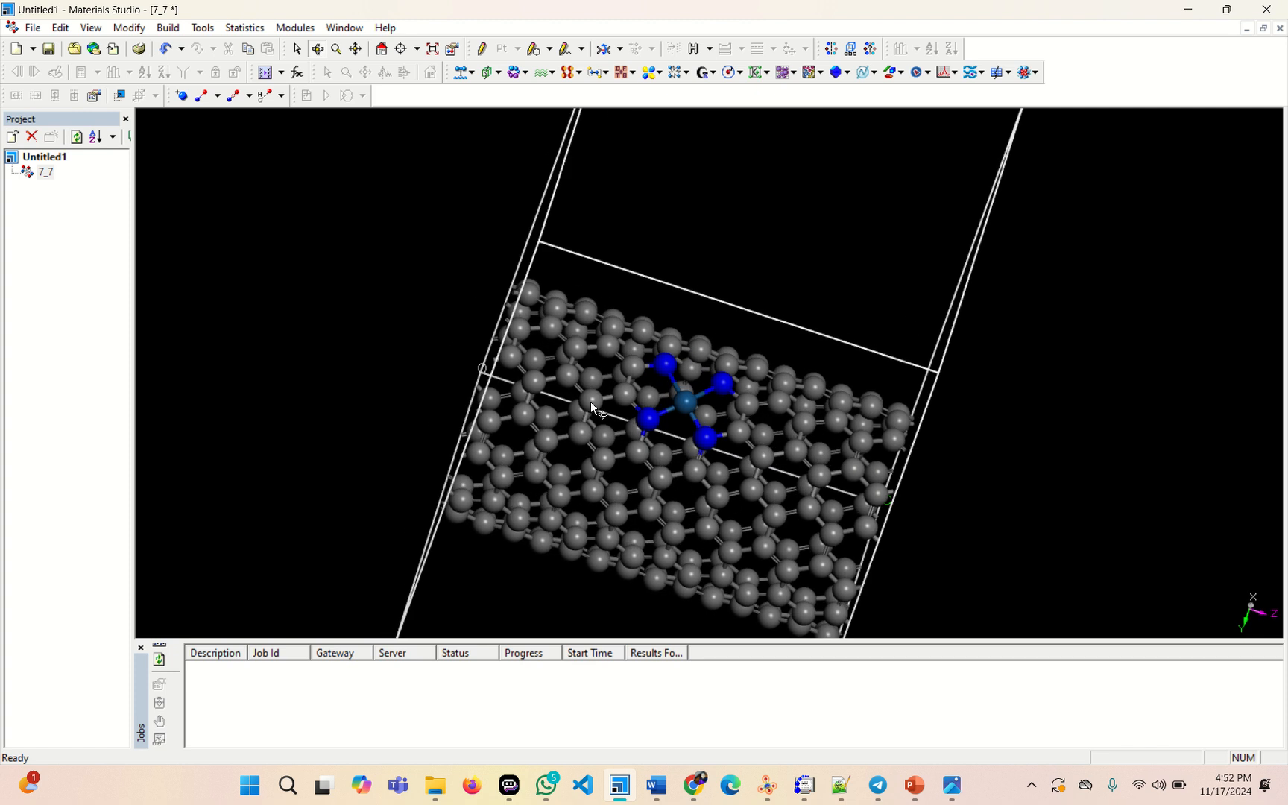
Sketch one oxygen atom bonded to the platinum atom, pointing straight outward from the nanotube wall
left_click_drag(699, 418, 670, 414)
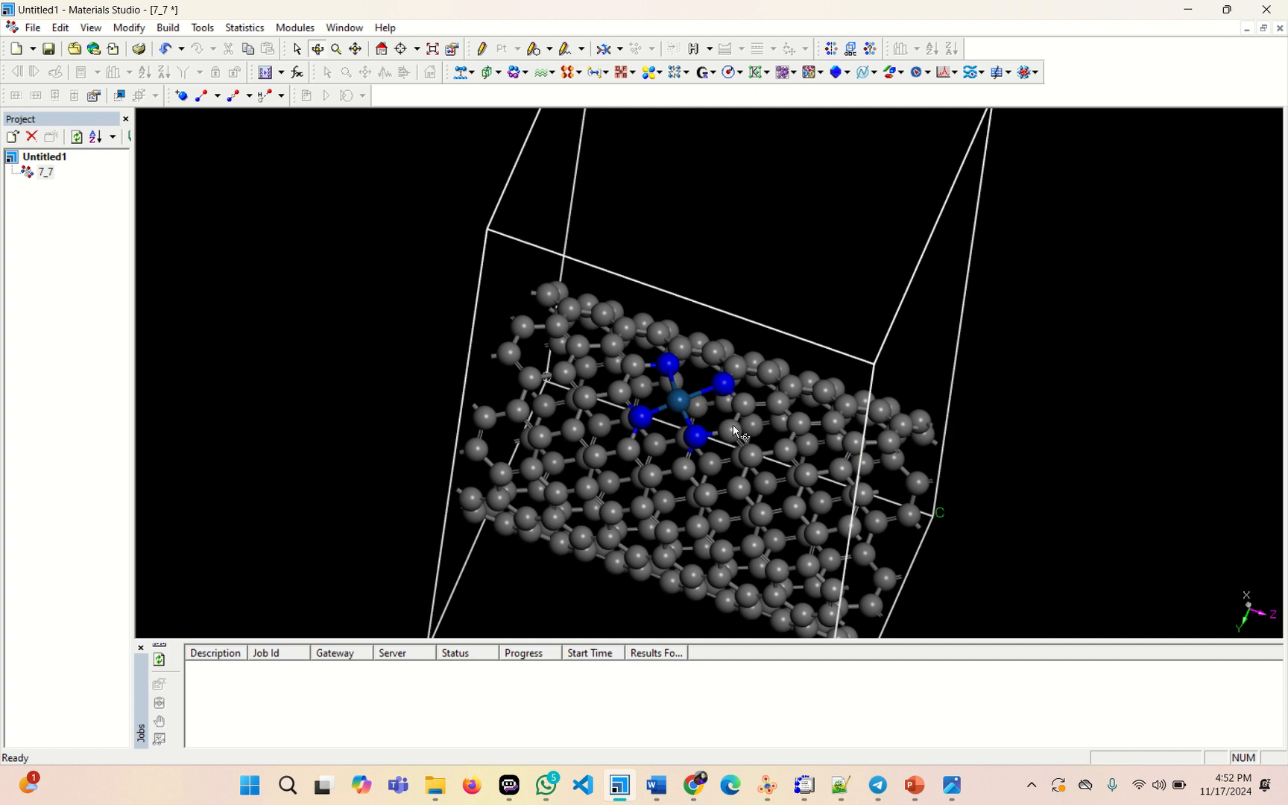
left_click_drag(732, 425, 777, 319)
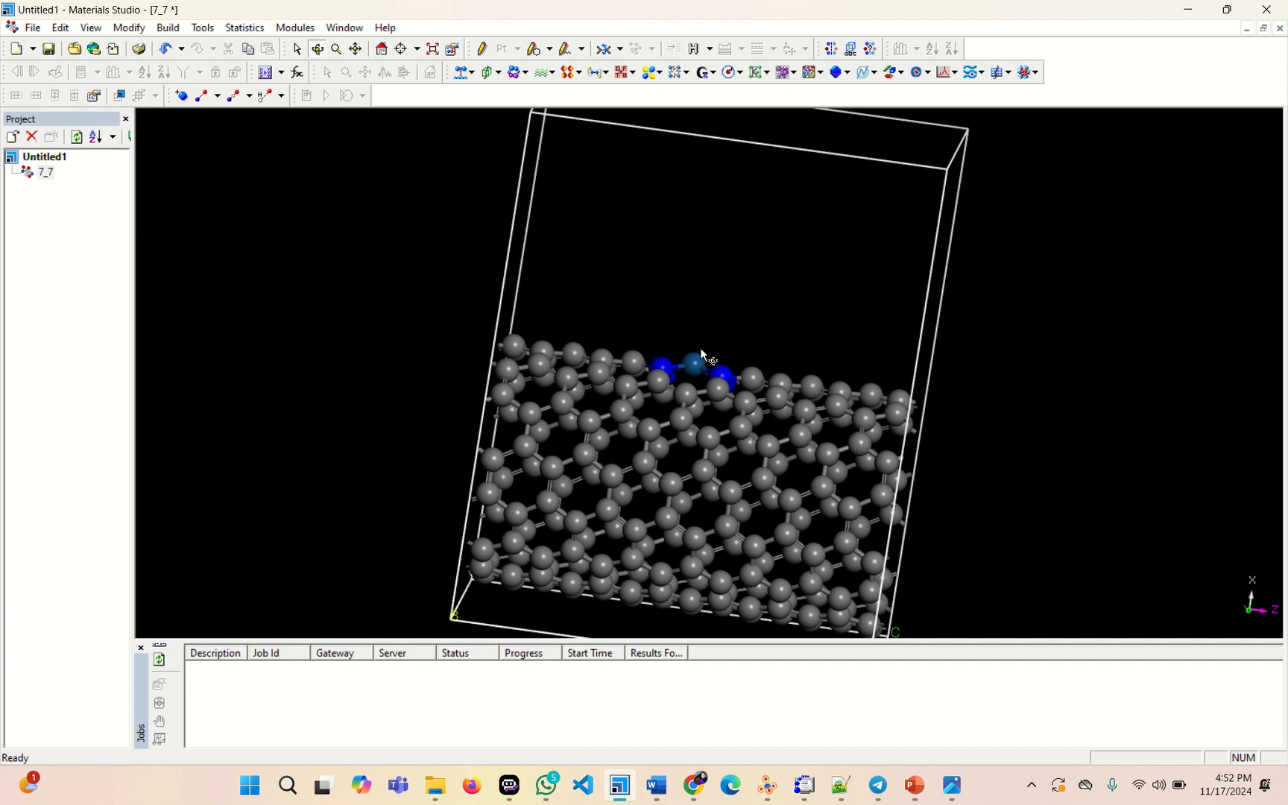
left_click_drag(906, 204, 848, 174)
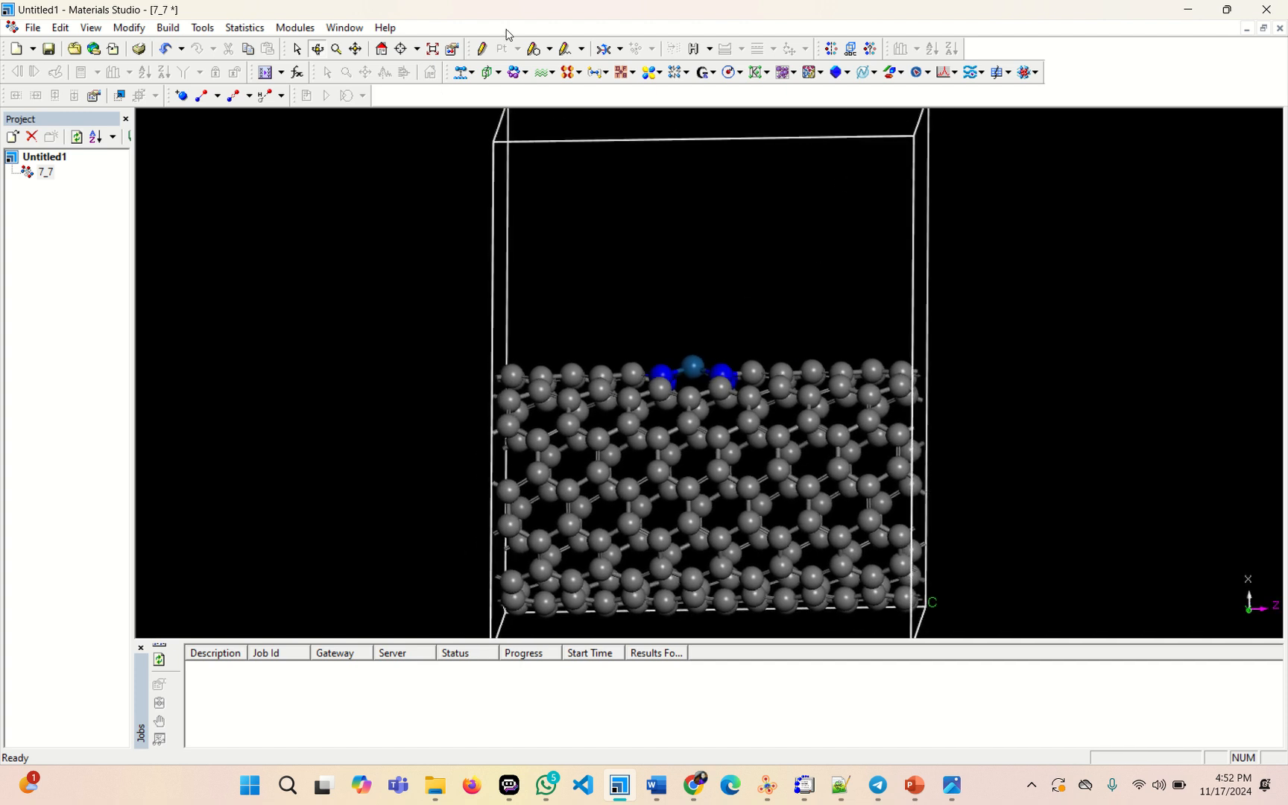
left_click(482, 48)
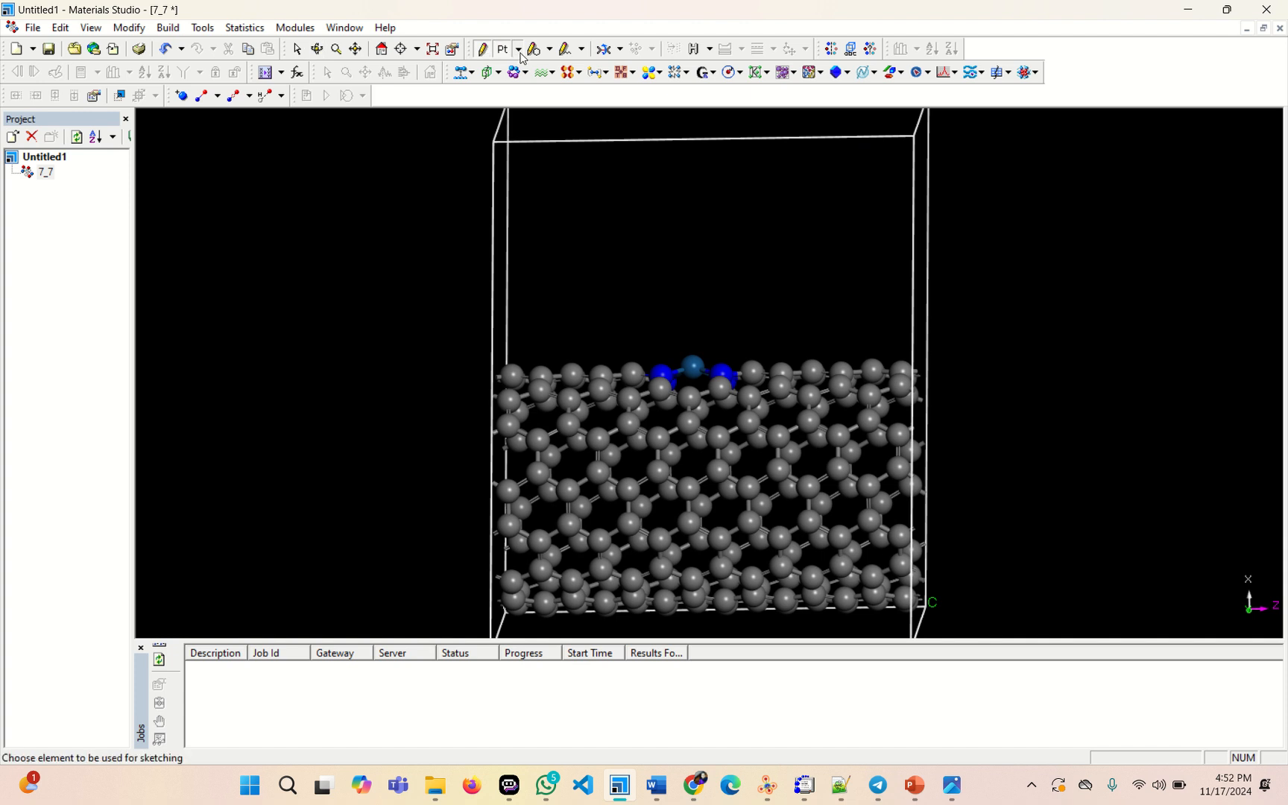
left_click(519, 51)
left_click(530, 119)
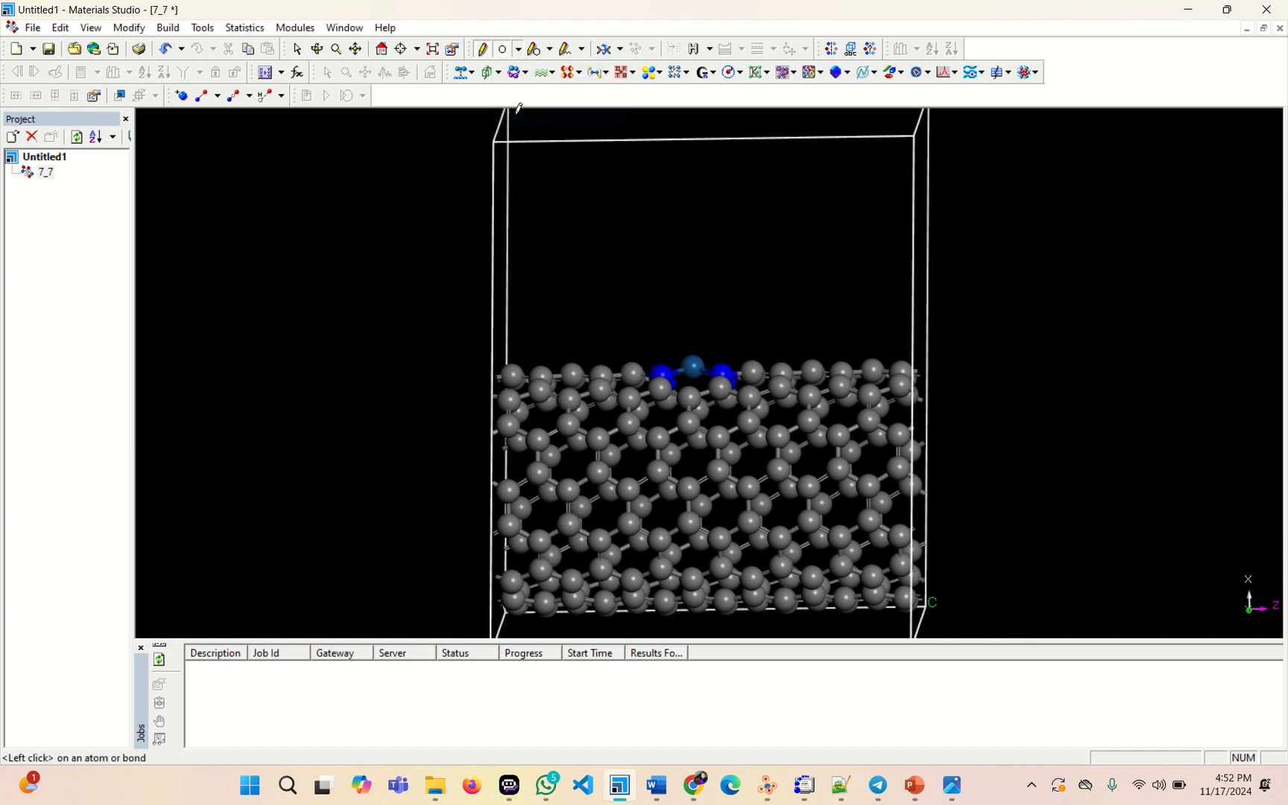
left_click(695, 351)
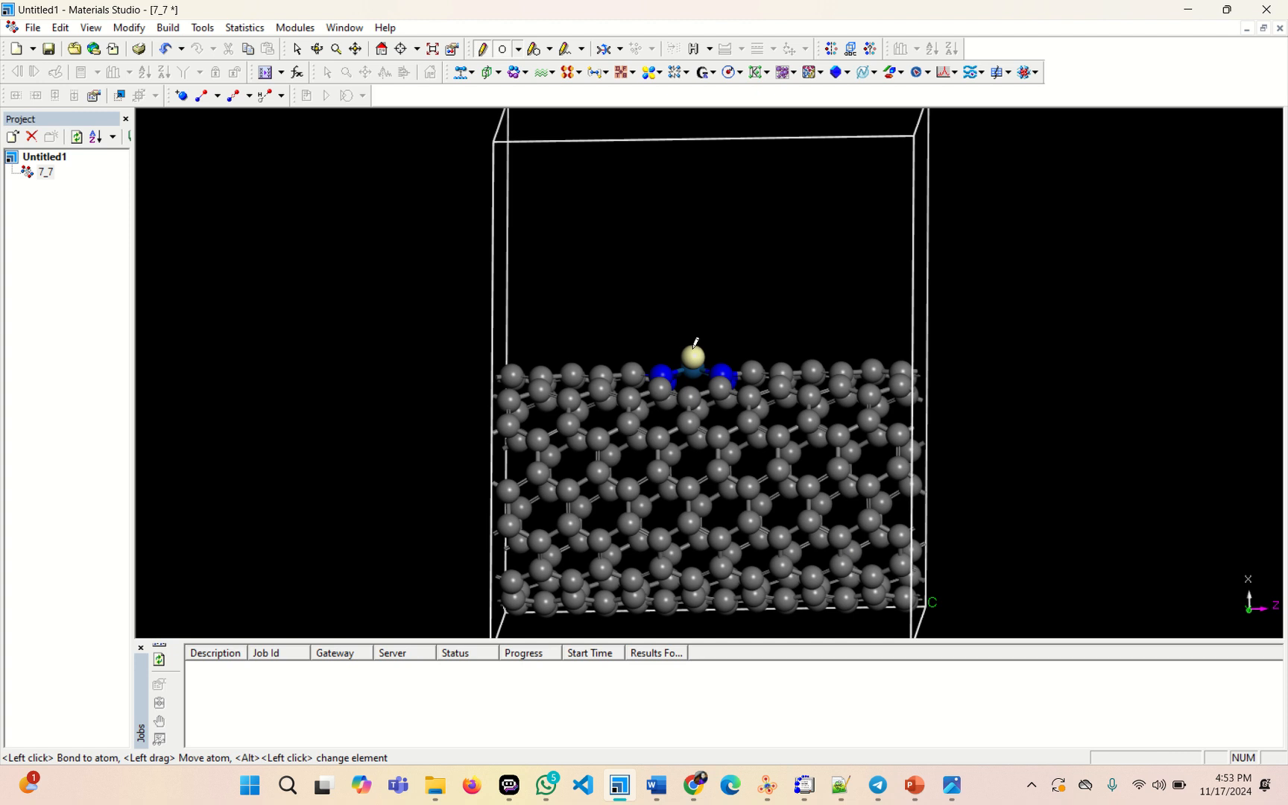
left_click_drag(694, 352, 695, 298)
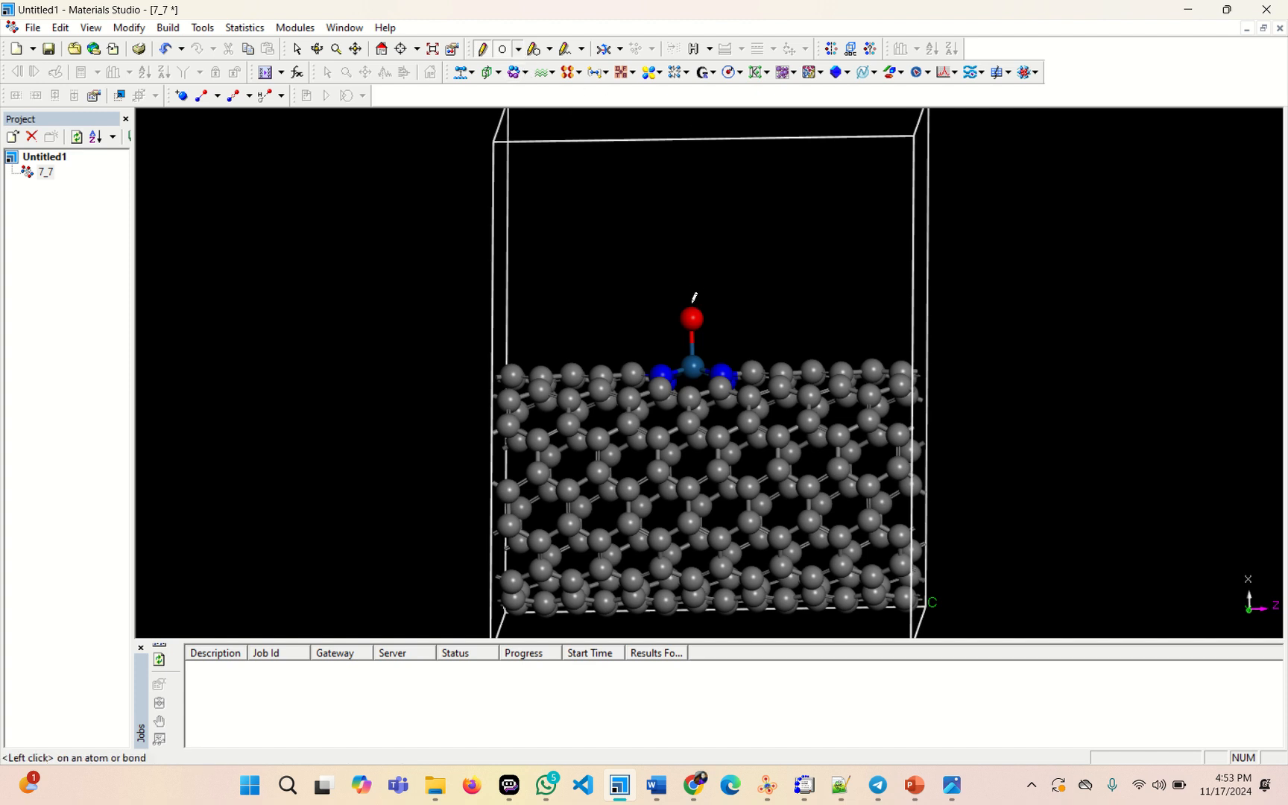
Sketch two hydrogen atoms on the oxygen with bond lengths of about 1.110, angled outward to opposite sides, and check the water molecule from several angles
left_click(518, 49)
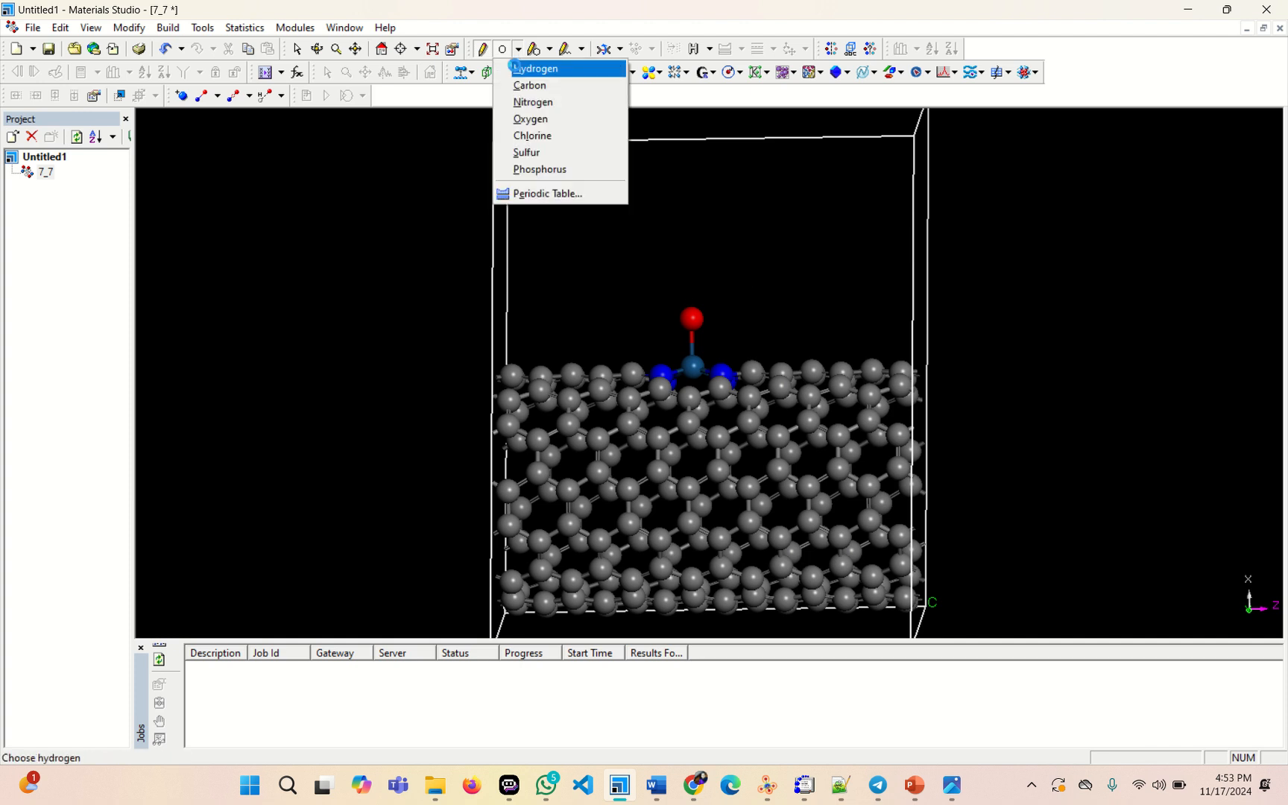
left_click(530, 68)
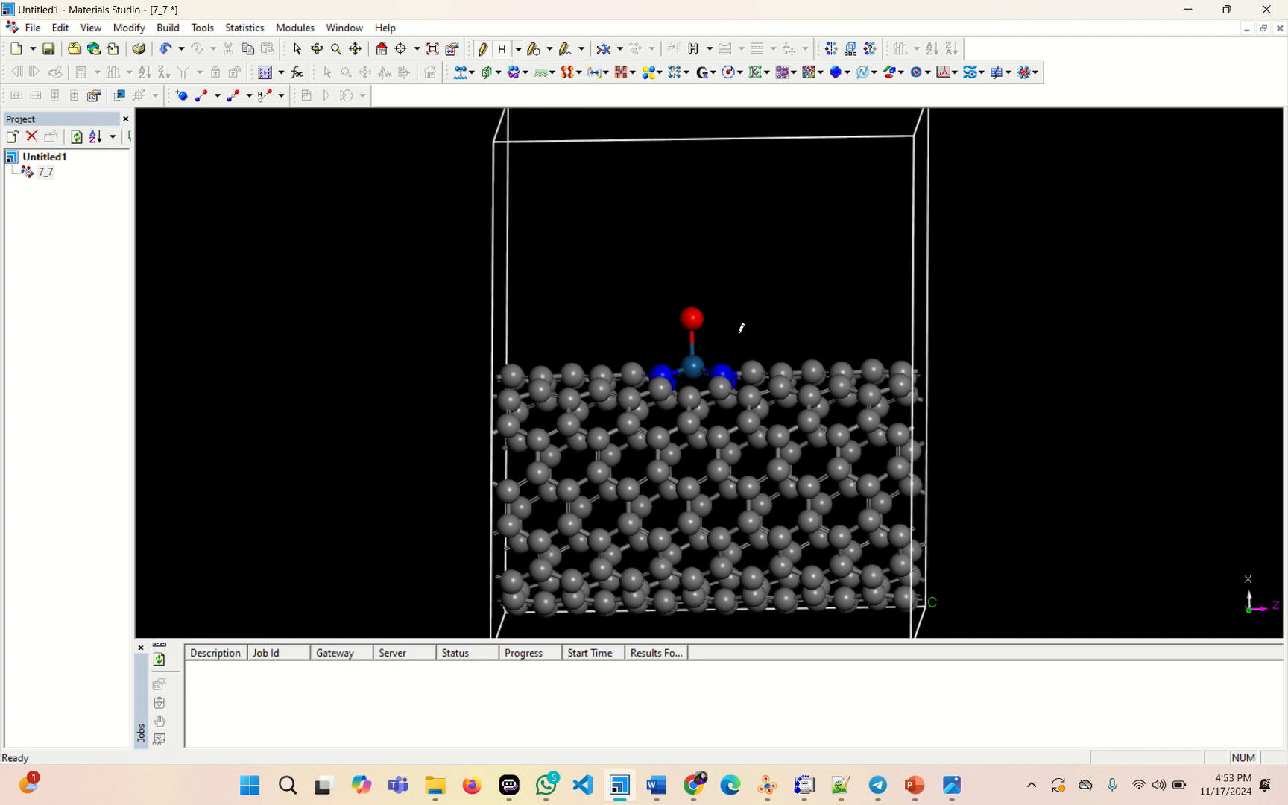
left_click(699, 313)
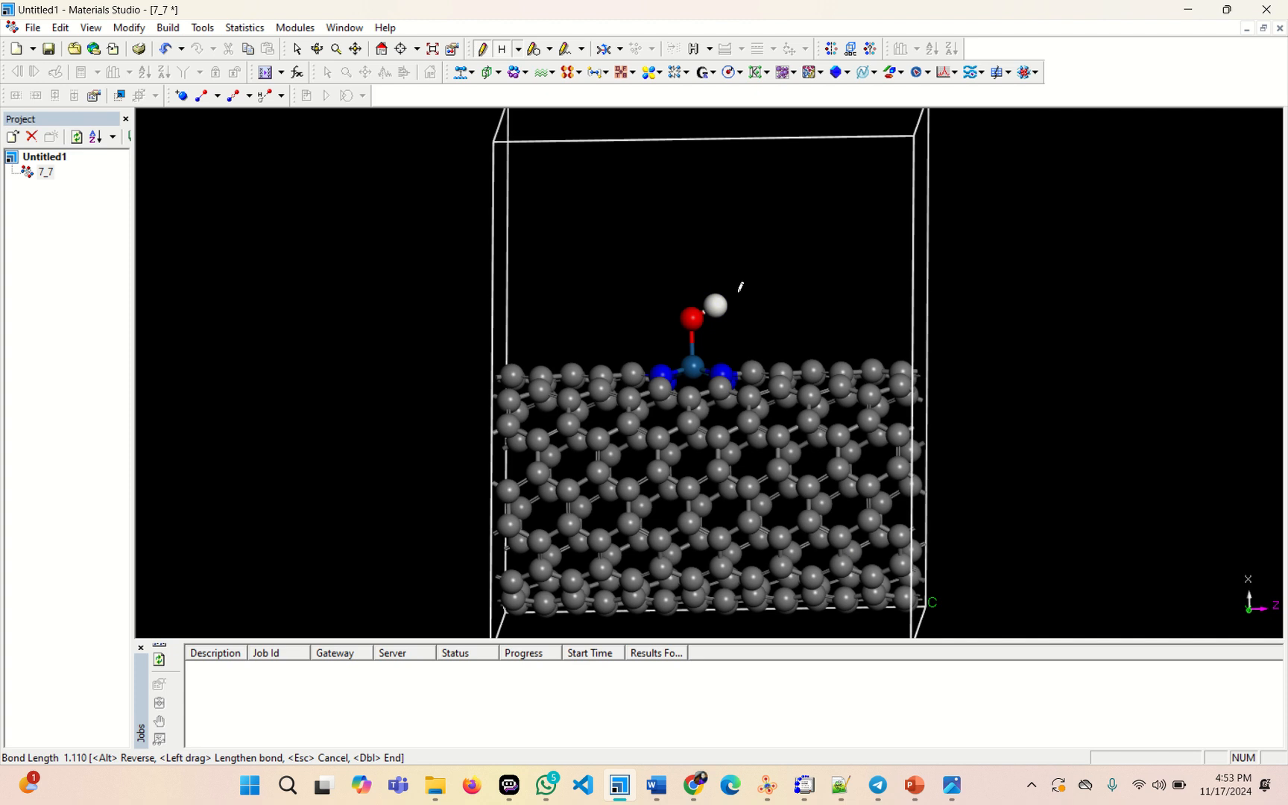
double_click(738, 291)
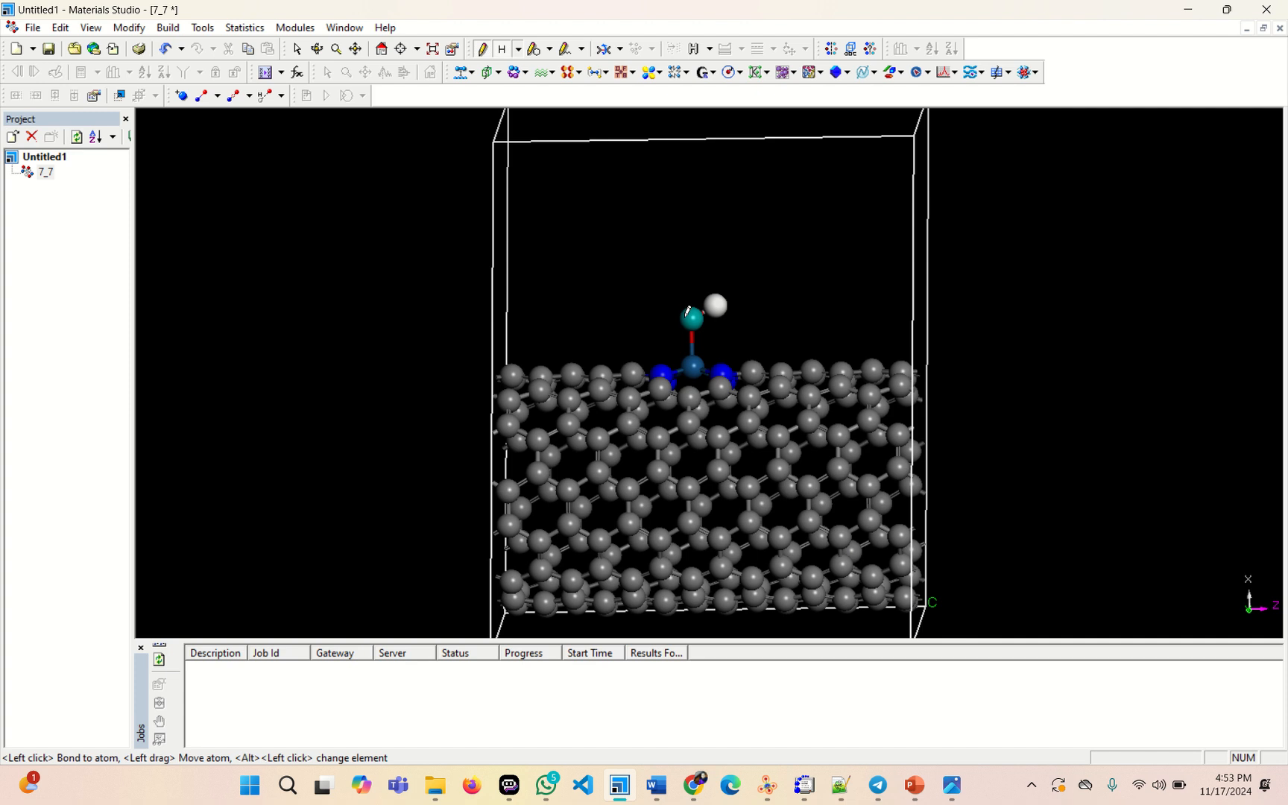
left_click(688, 310)
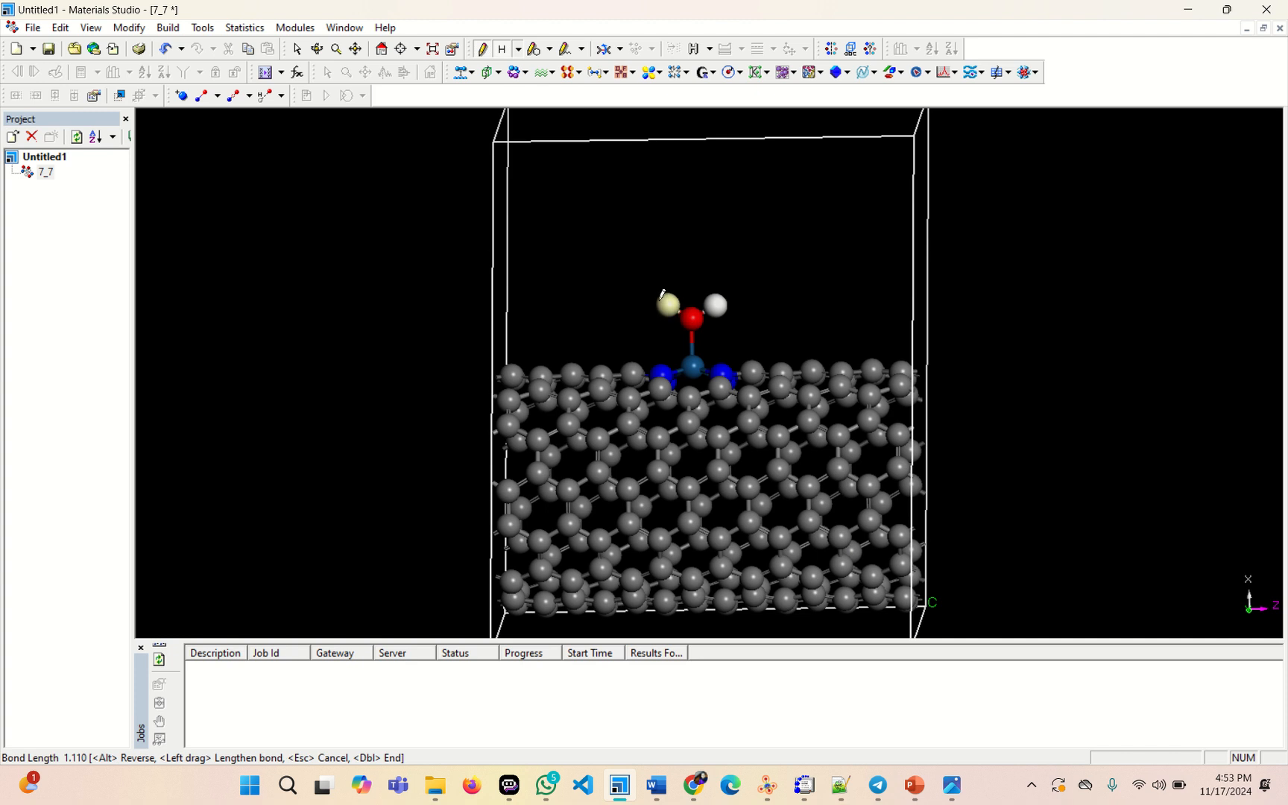
left_click(662, 293)
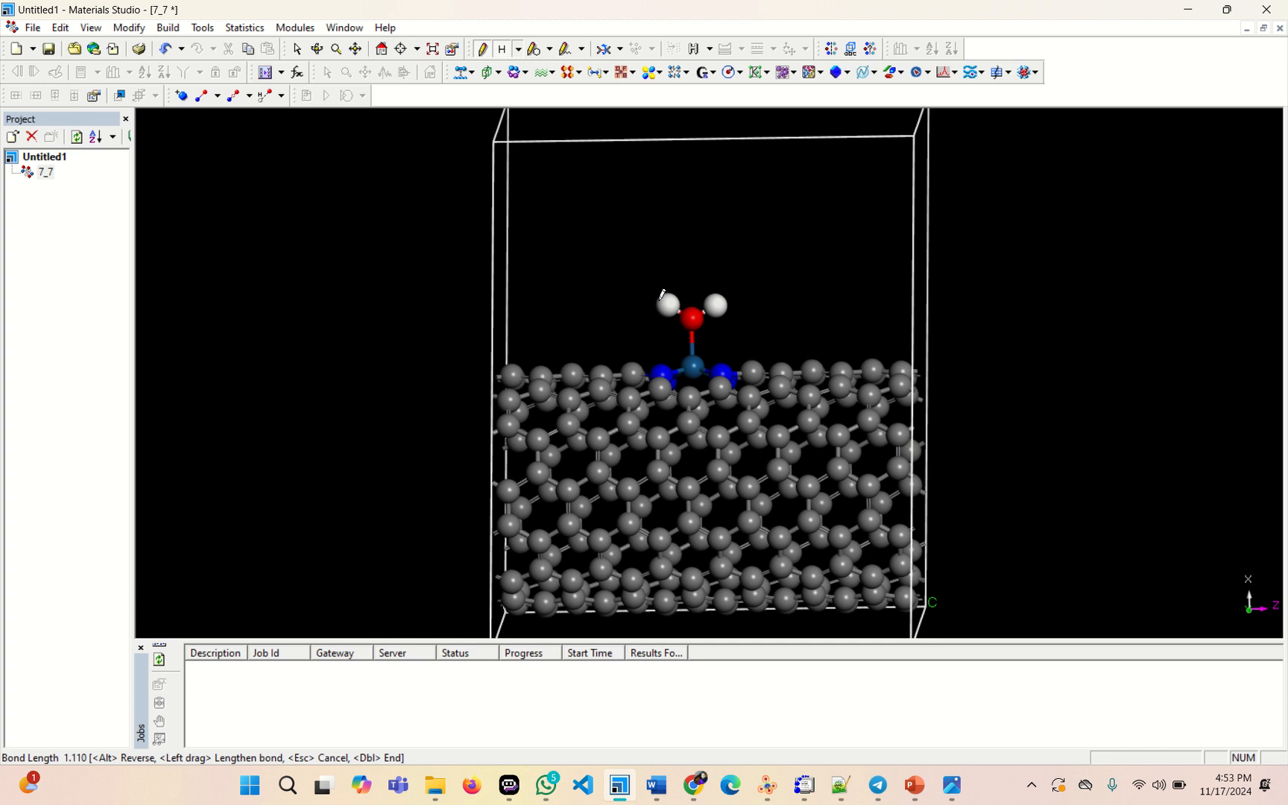
key("Escape")
left_click(317, 48)
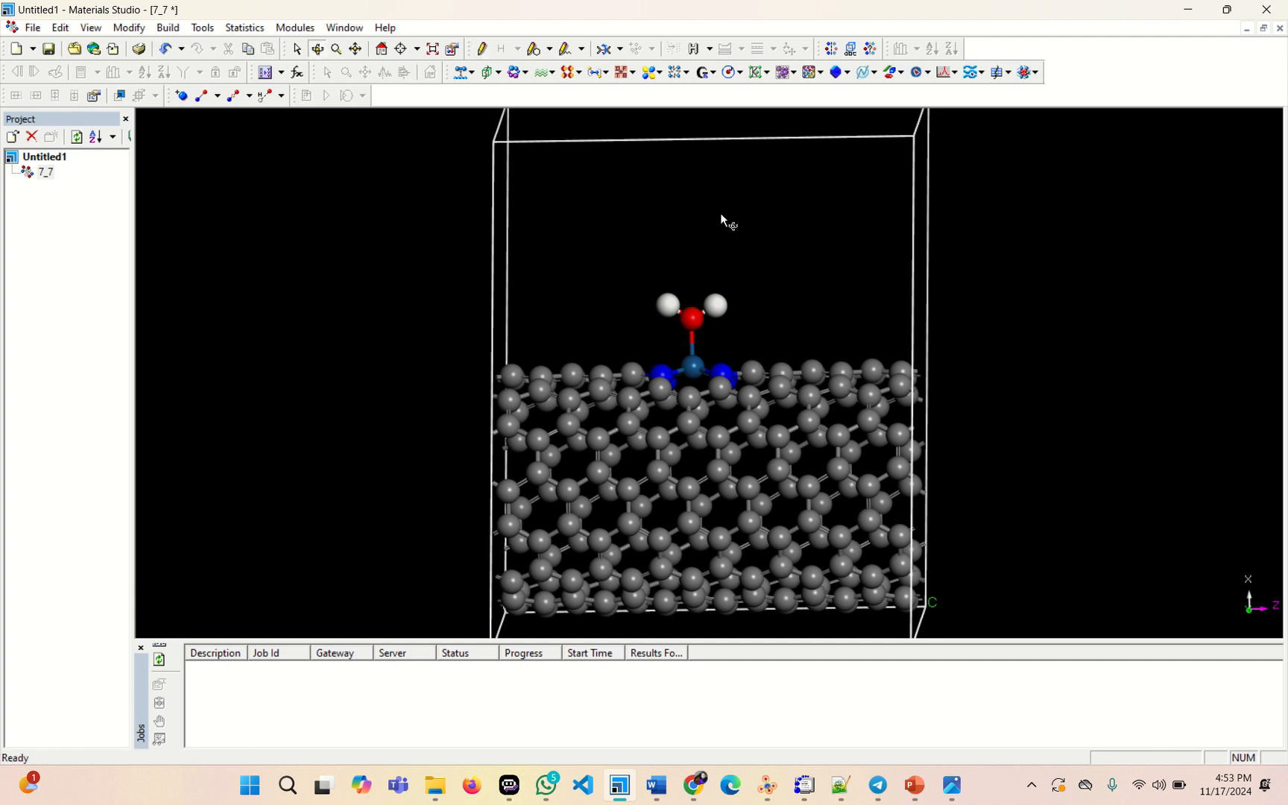
left_click_drag(721, 212, 679, 173)
left_click_drag(725, 377, 868, 283)
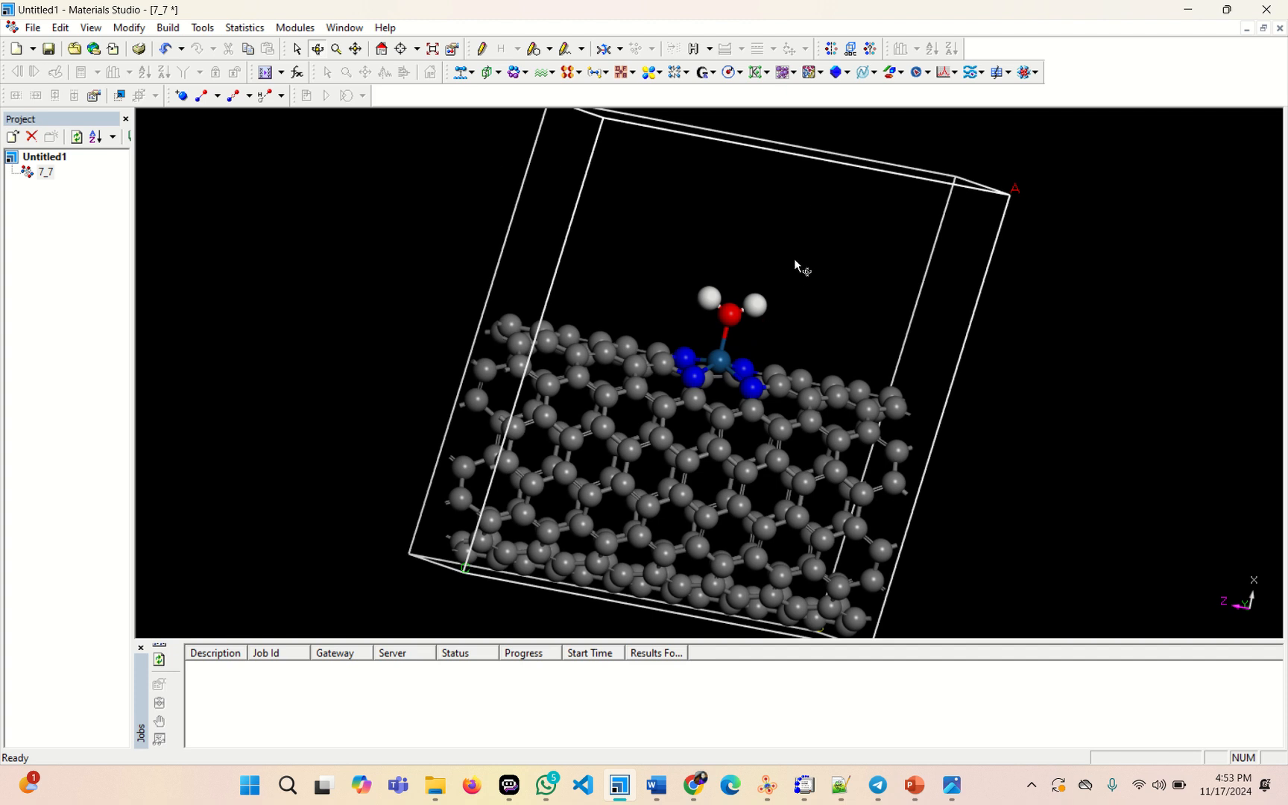
left_click_drag(783, 256, 751, 237)
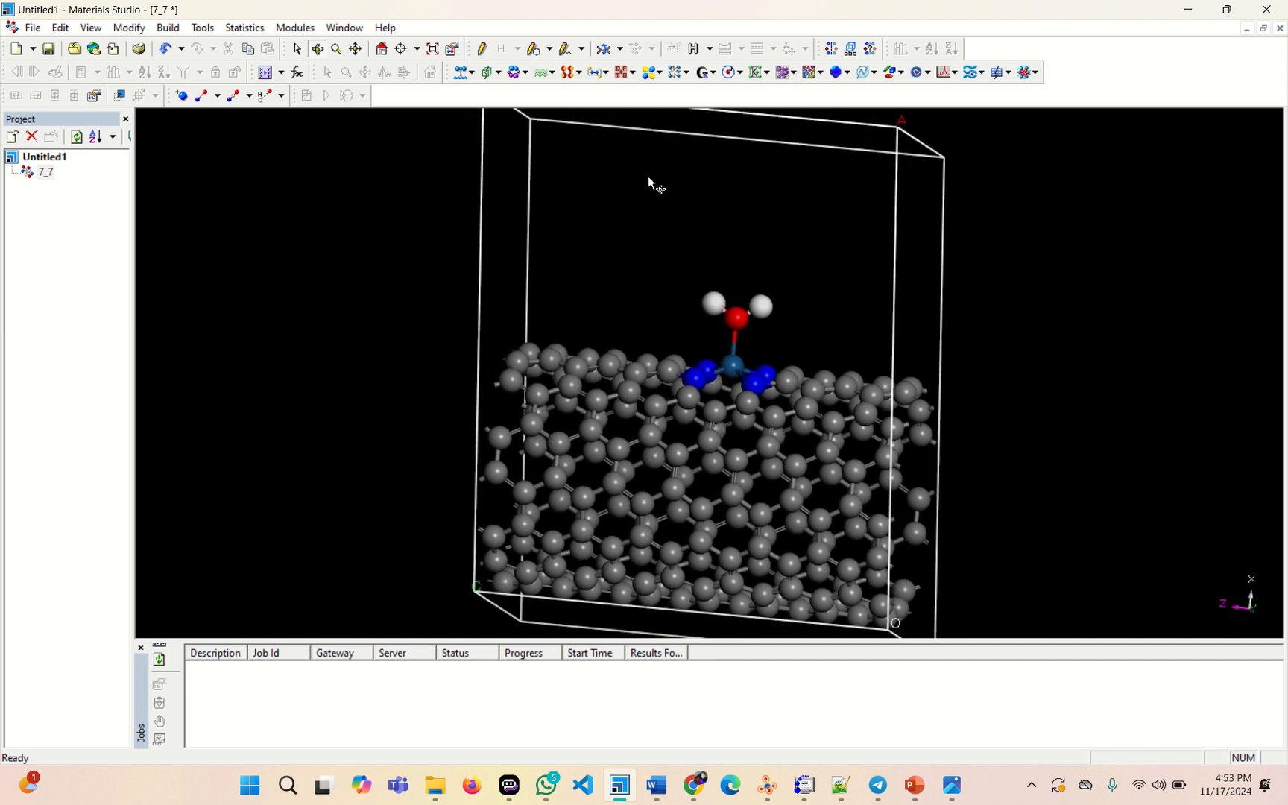